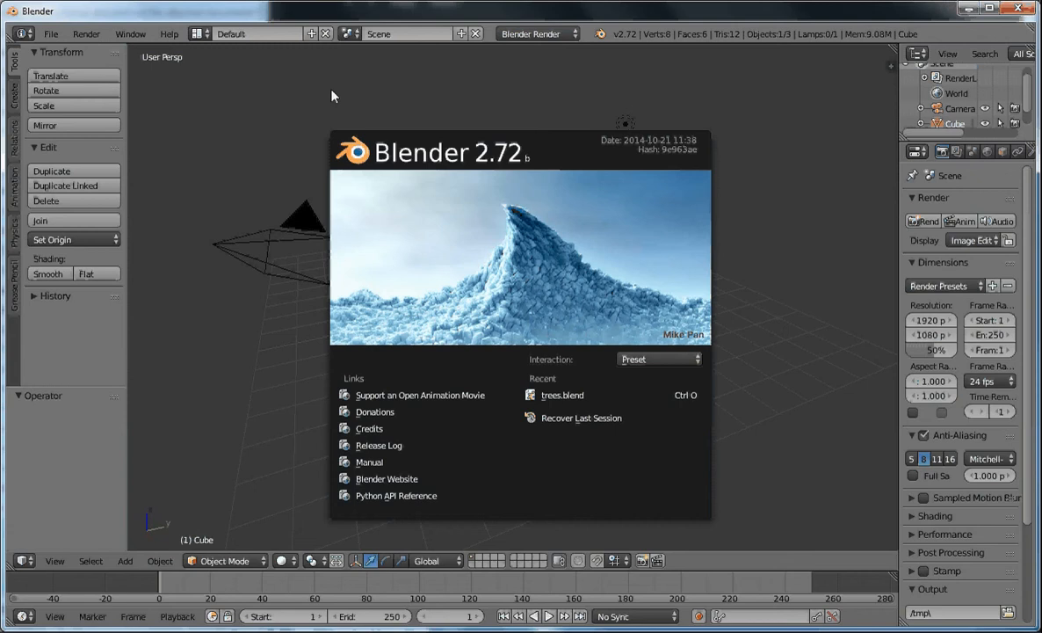
# Step: Dismiss the splash screen, inspect the default camera, lamp and cube by selecting each in turn, and preview the scene with a render
pyautogui.click(769, 252)
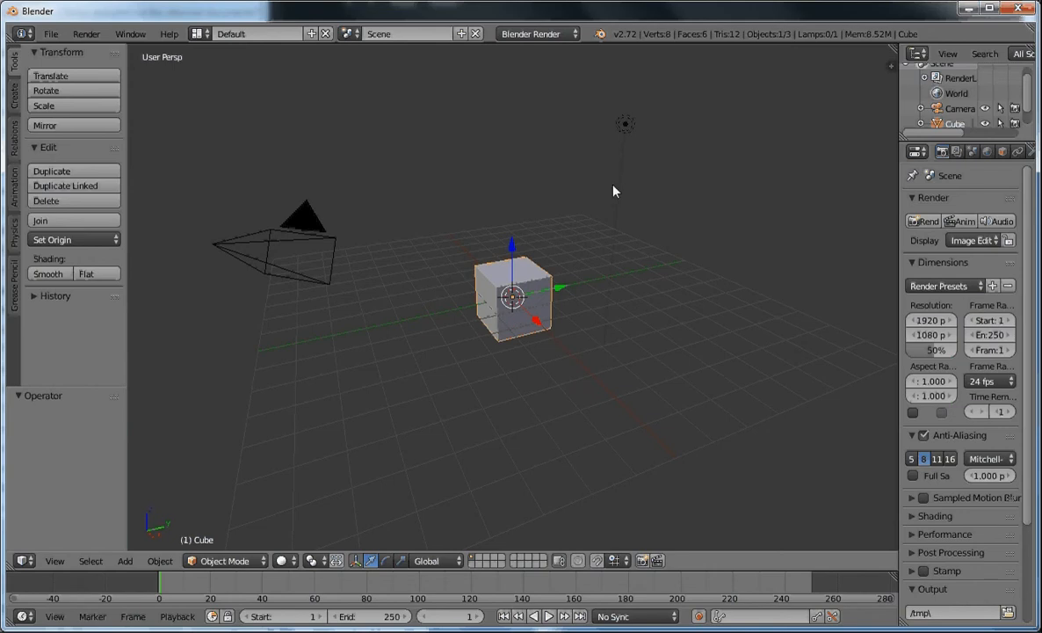
pyautogui.rightClick(275, 260)
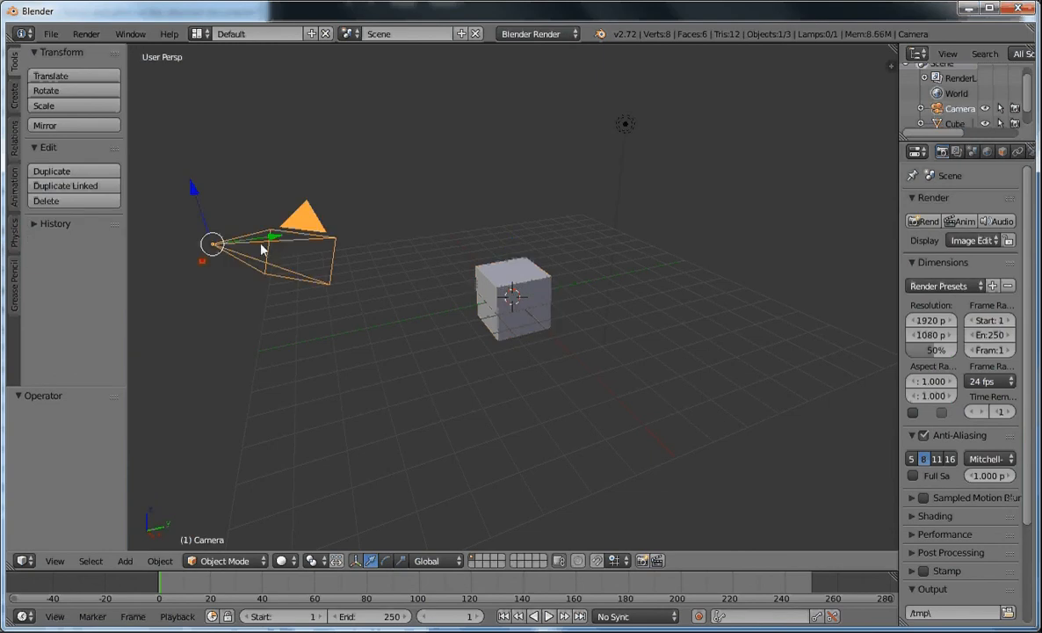
pyautogui.rightClick(625, 125)
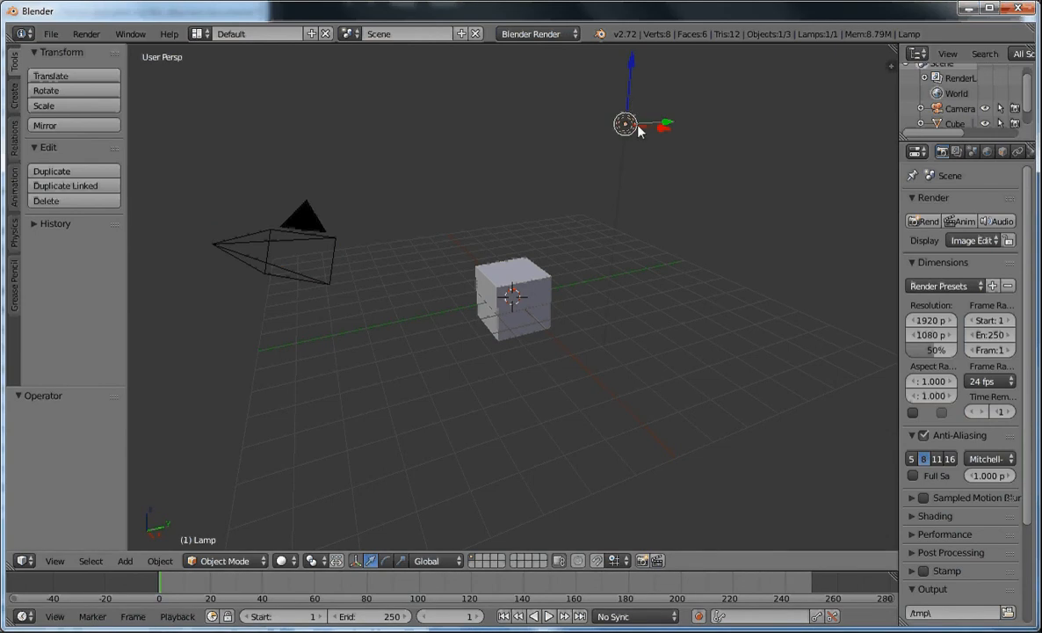
pyautogui.rightClick(530, 283)
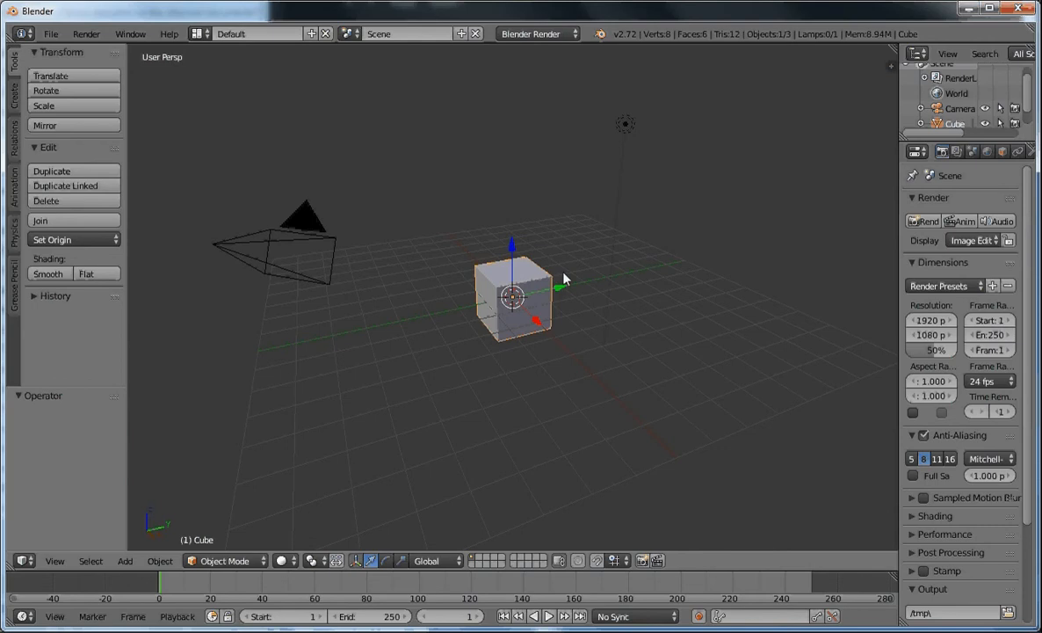
pyautogui.press('F12')
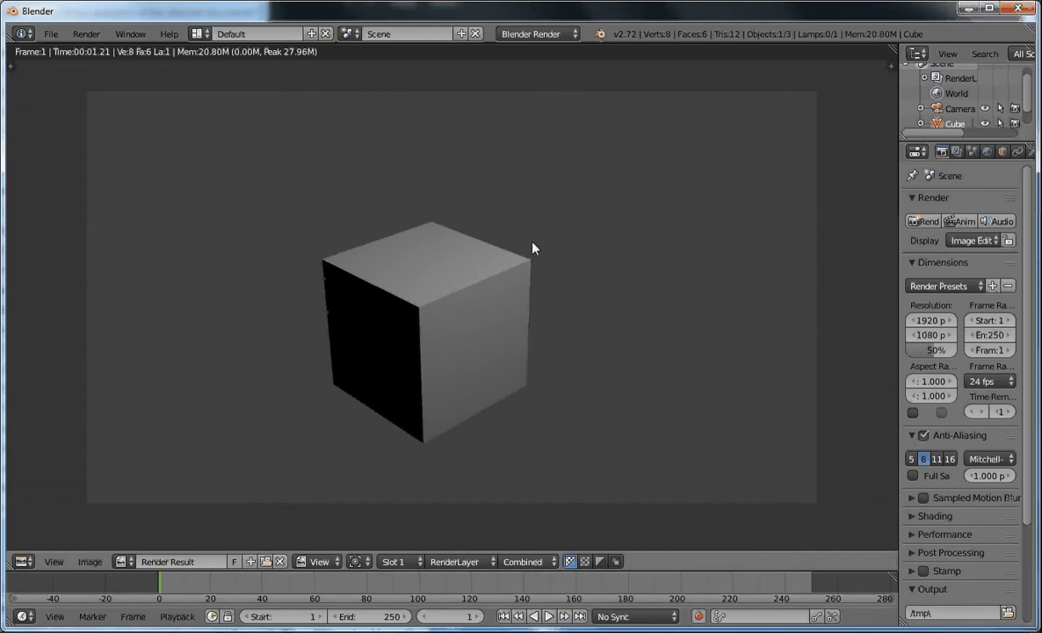
pyautogui.press('Escape')
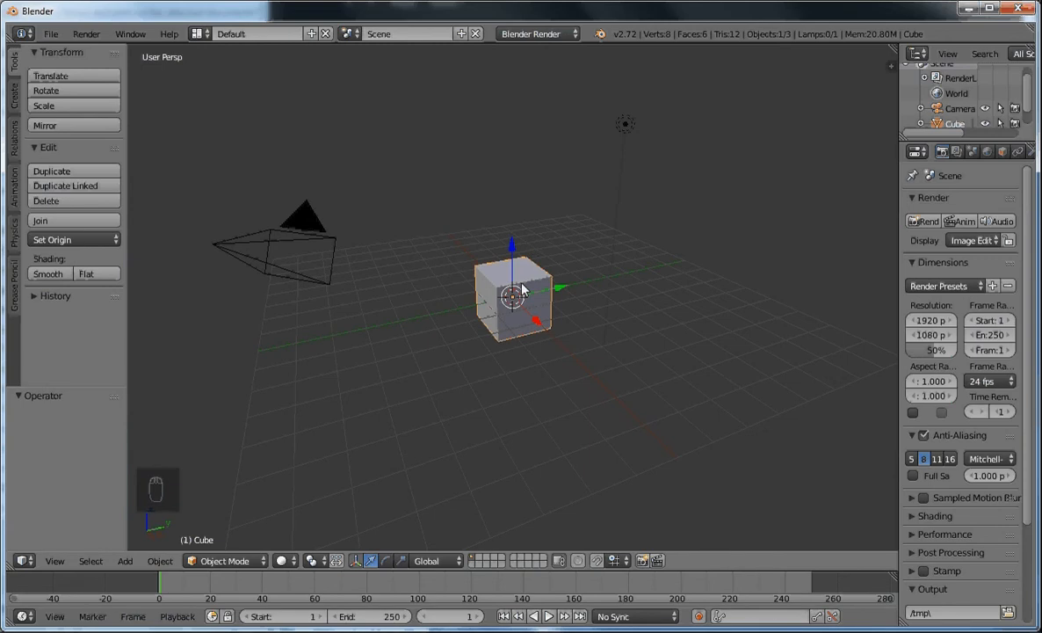
# Step: Examine the default scene around the cube from several distances and viewing angles
pyautogui.scroll(-4, 344, 451)
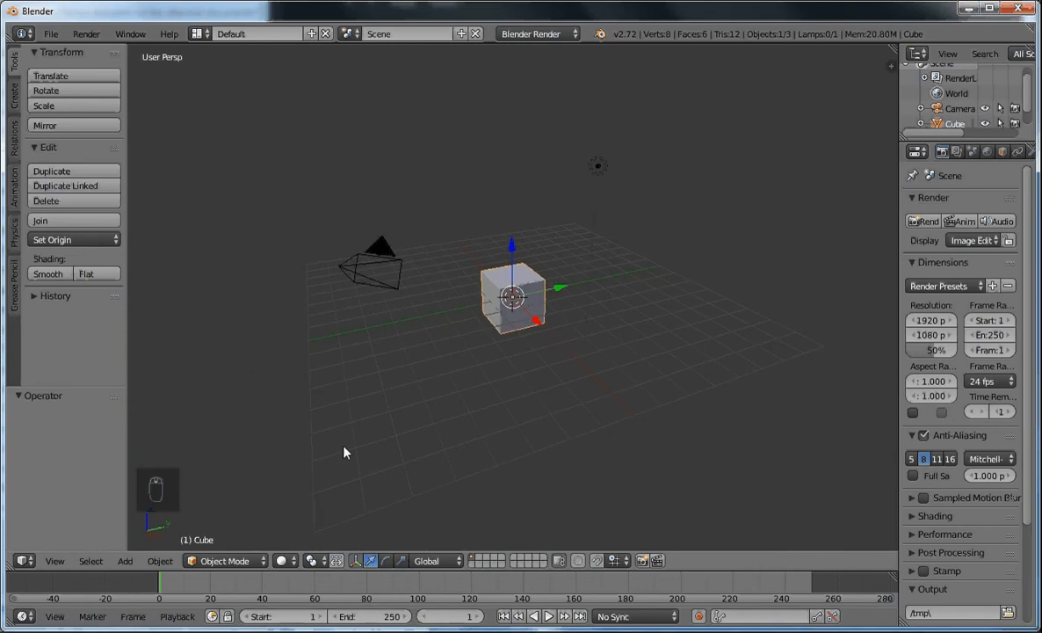
pyautogui.scroll(5, 345, 451)
pyautogui.scroll(-5, 495, 348)
pyautogui.scroll(2, 495, 348)
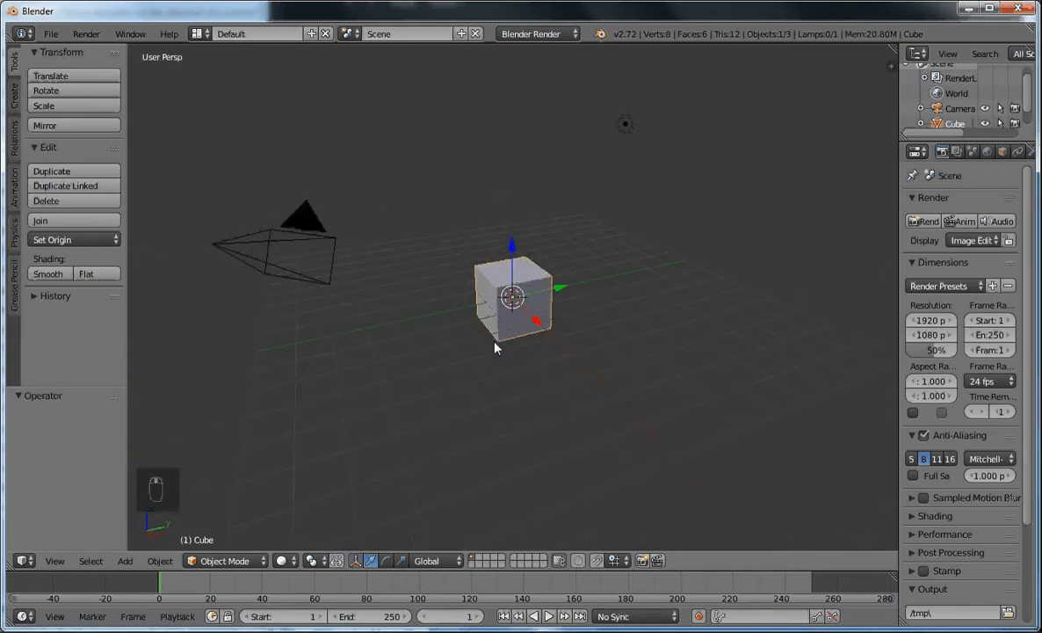
pyautogui.scroll(2, 495, 348)
pyautogui.scroll(-3, 495, 348)
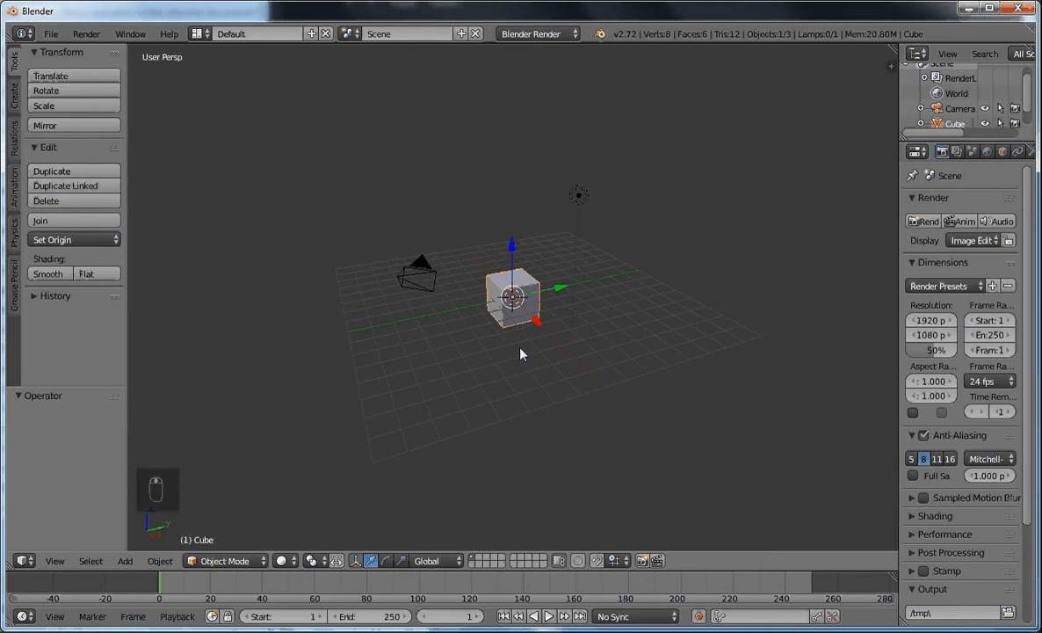
pyautogui.moveTo(520, 353)
pyautogui.mouseDown(button='middle')
pyautogui.moveTo(467, 356)
pyautogui.moveTo(377, 165)
pyautogui.moveTo(750, 392)
pyautogui.moveTo(386, 298)
pyautogui.moveTo(693, 251)
pyautogui.moveTo(441, 400)
pyautogui.moveTo(637, 326)
pyautogui.moveTo(519, 332)
pyautogui.mouseUp(button='middle')
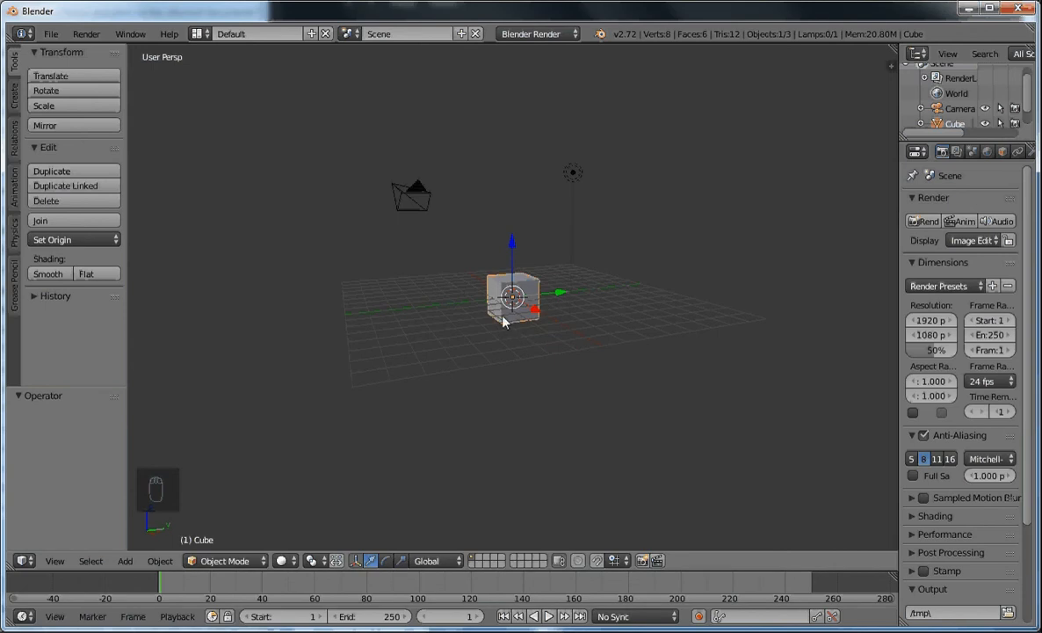
pyautogui.scroll(3, 510, 305)
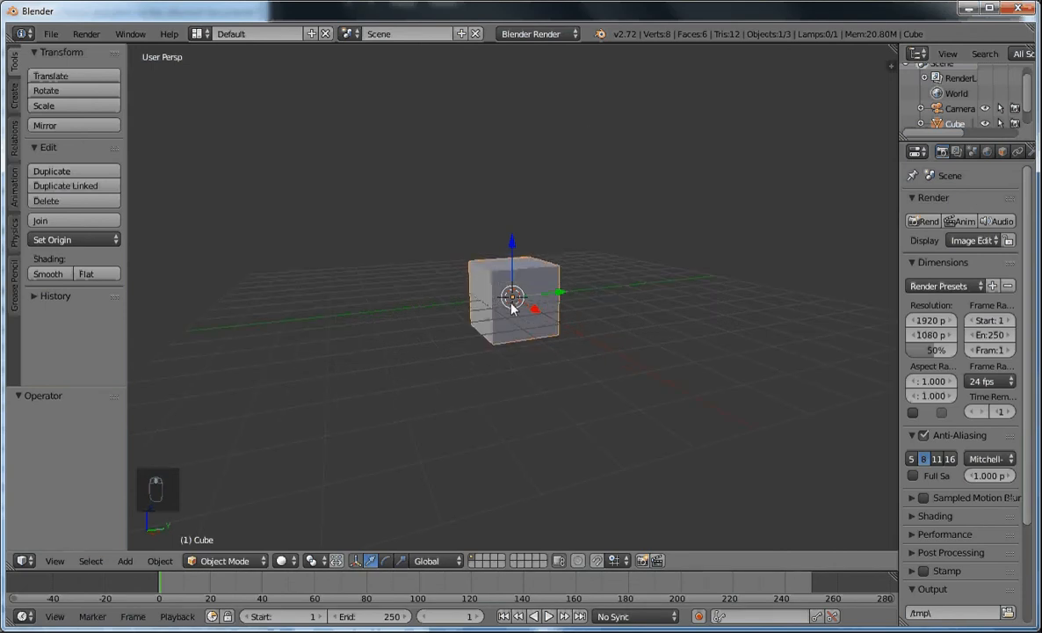
pyautogui.scroll(-3, 513, 306)
pyautogui.moveTo(514, 317); pyautogui.dragTo(517, 327, button='middle')
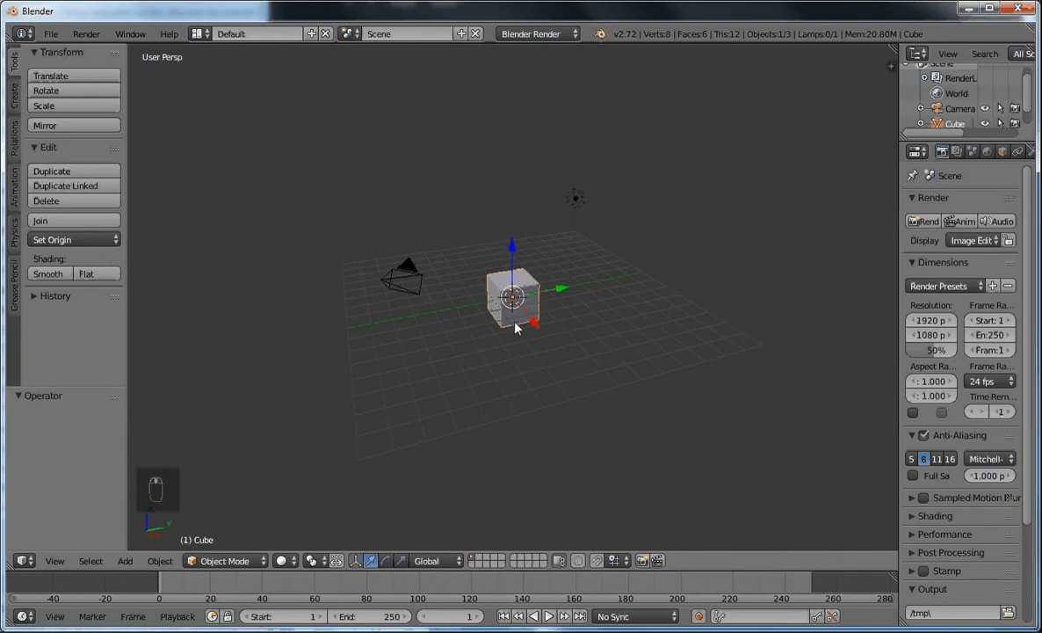
pyautogui.scroll(2, 516, 327)
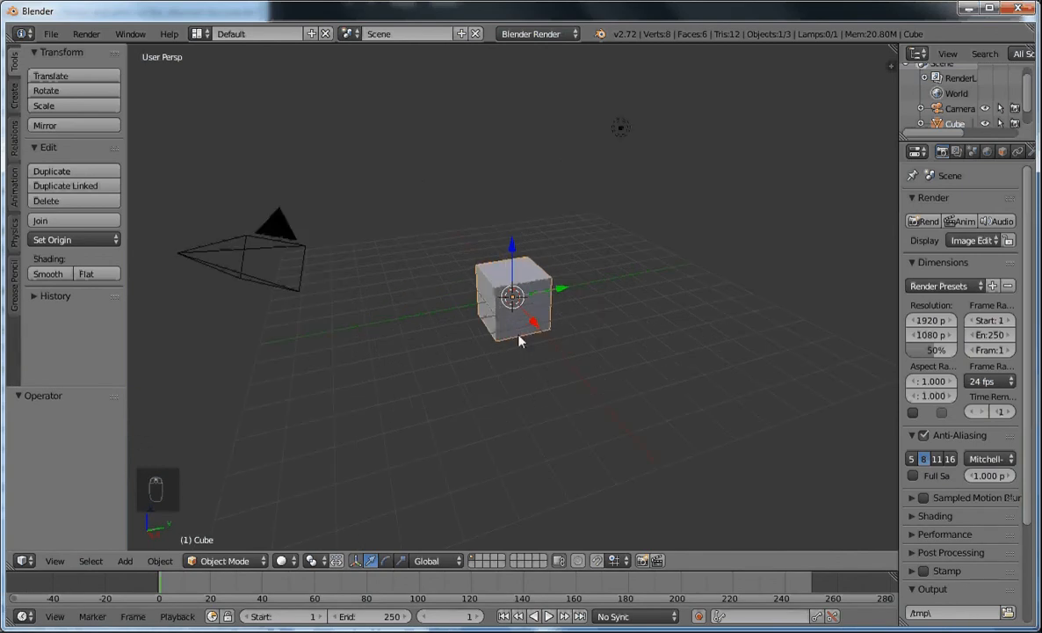
# Step: Delete the default cube and add a new mesh cube at the origin
pyautogui.press('Delete')
pyautogui.click(589, 338)
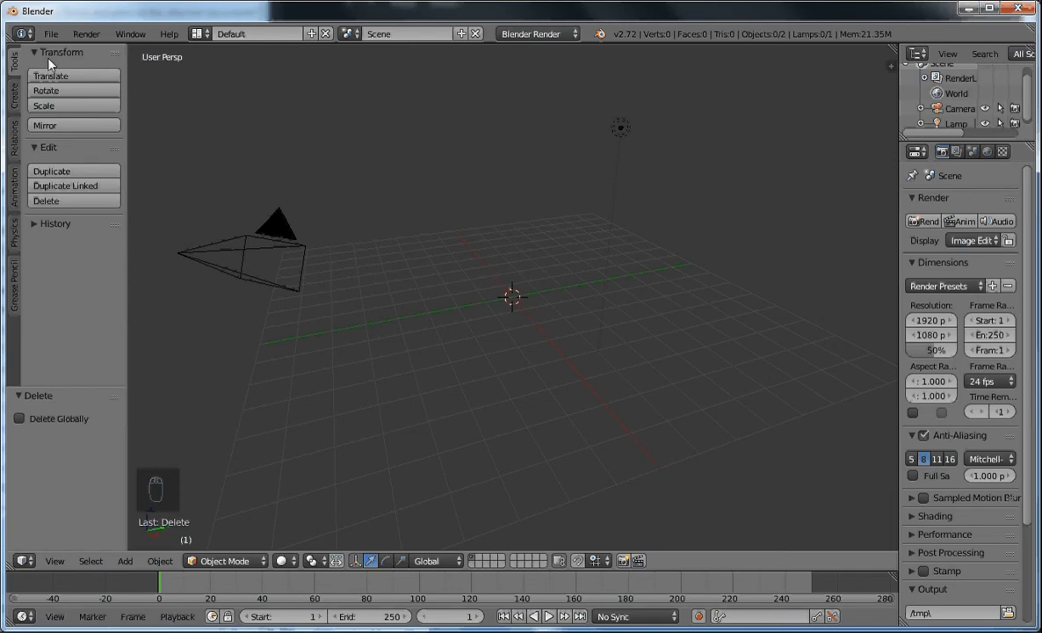
pyautogui.click(13, 91)
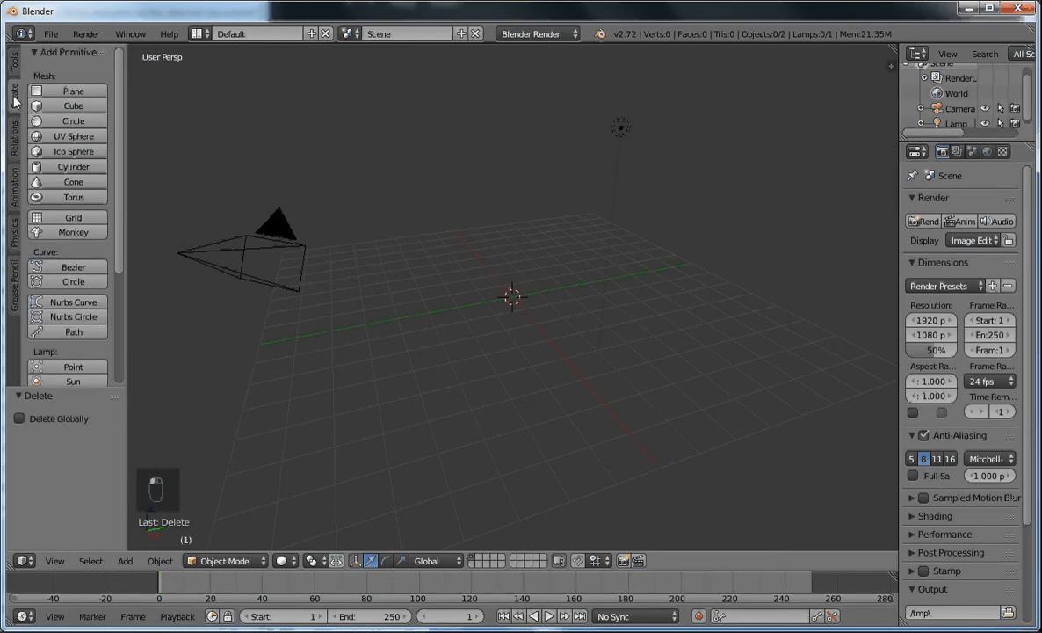
pyautogui.scroll(-1, 110, 130)
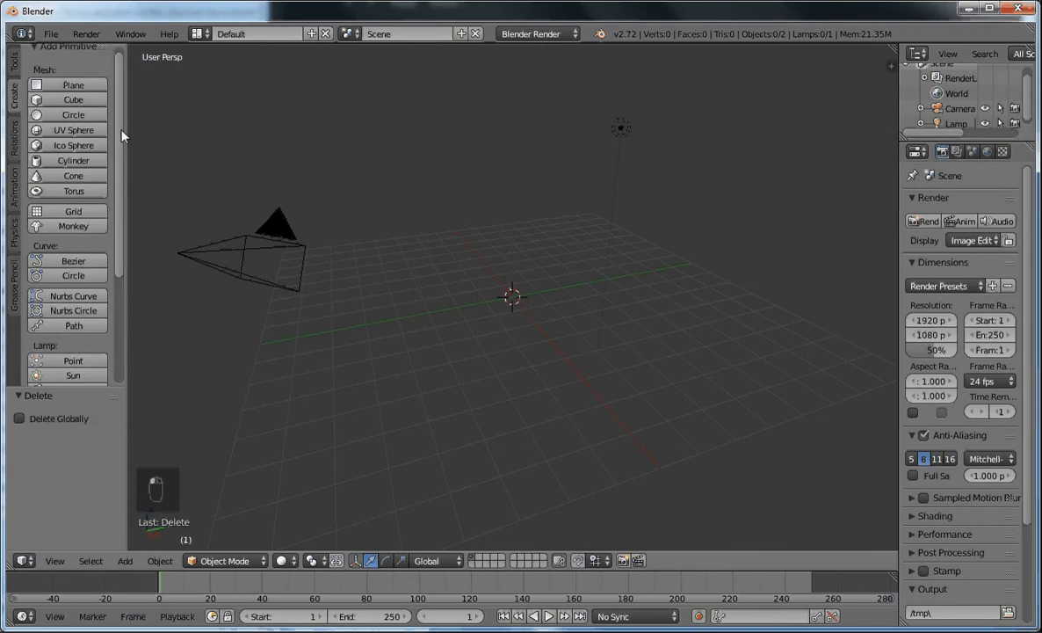
pyautogui.moveTo(121, 136)
pyautogui.mouseDown()
pyautogui.moveTo(122, 248)
pyautogui.moveTo(119, 145)
pyautogui.mouseUp()
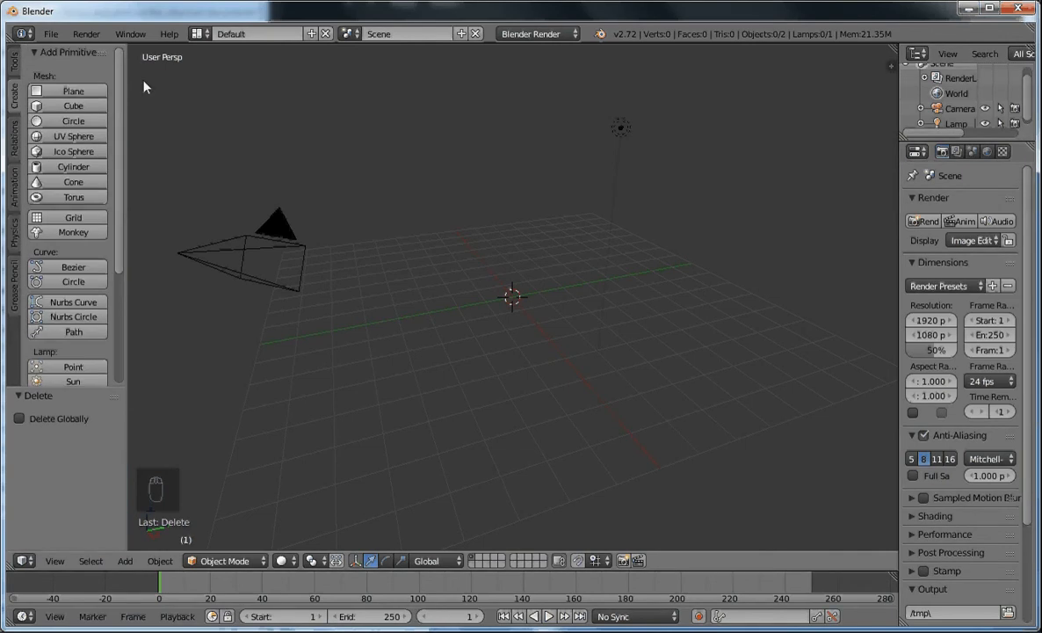
pyautogui.click(54, 110)
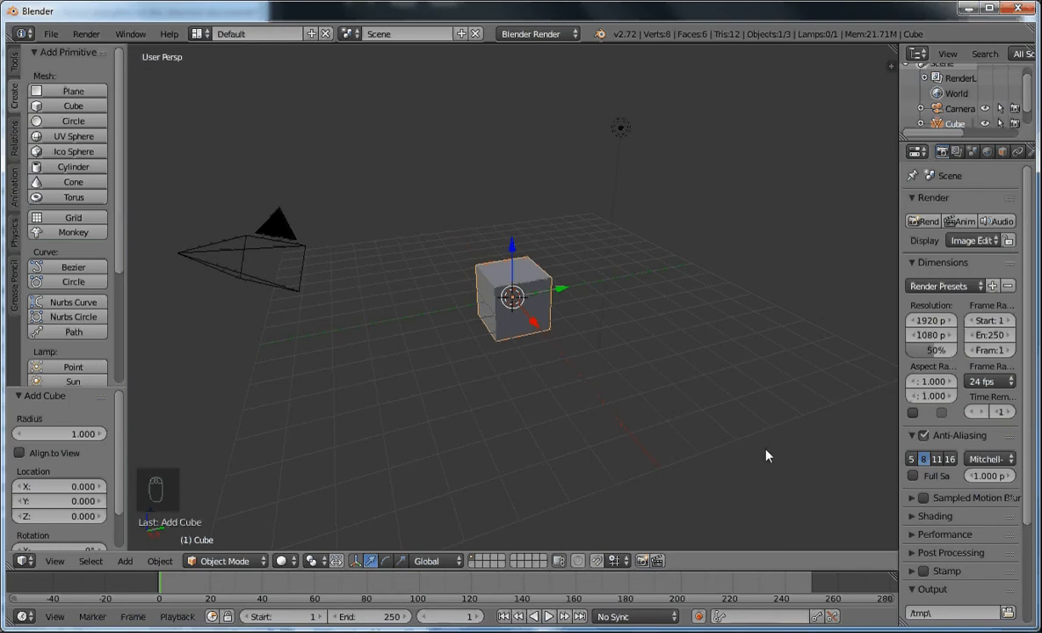
# Step: Scale the new cube down uniformly to about 0.202 on all three axes
pyautogui.press('s')
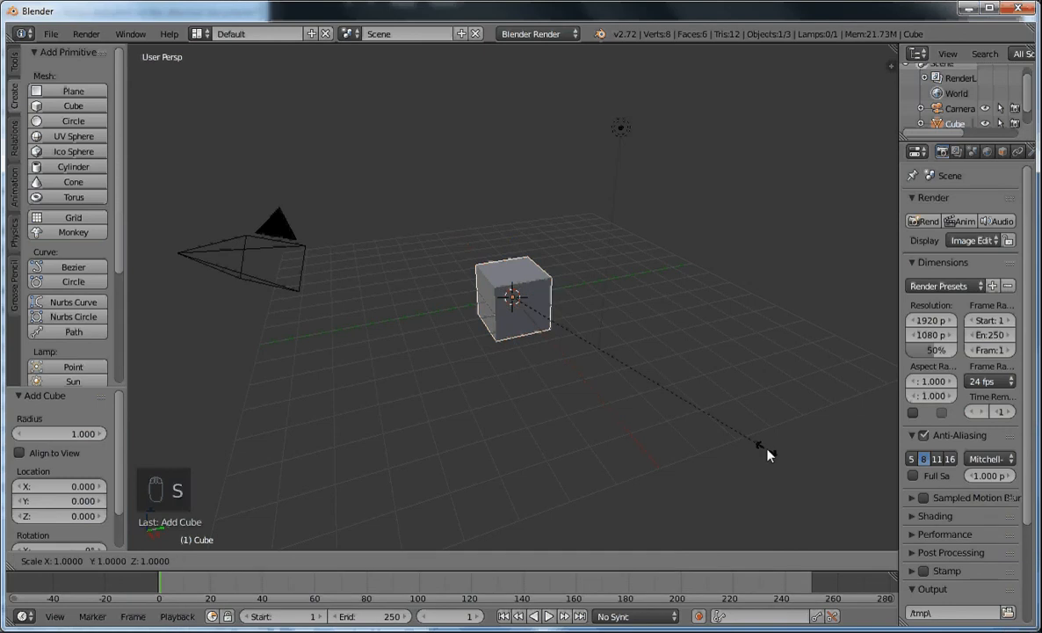
pyautogui.click(572, 310)
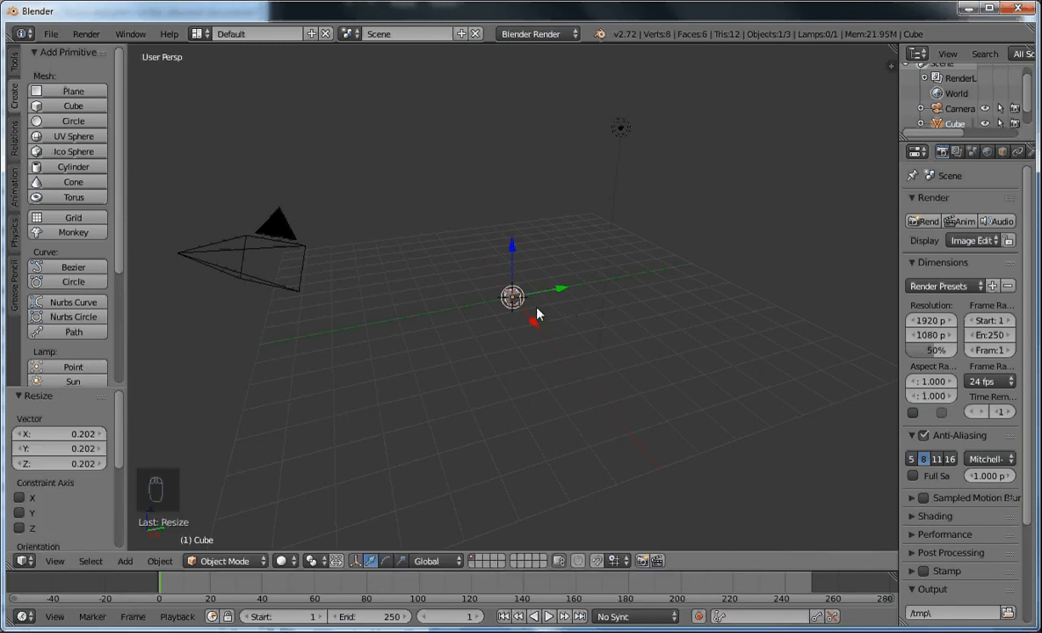
pyautogui.scroll(9, 525, 315)
pyautogui.scroll(-6, 525, 314)
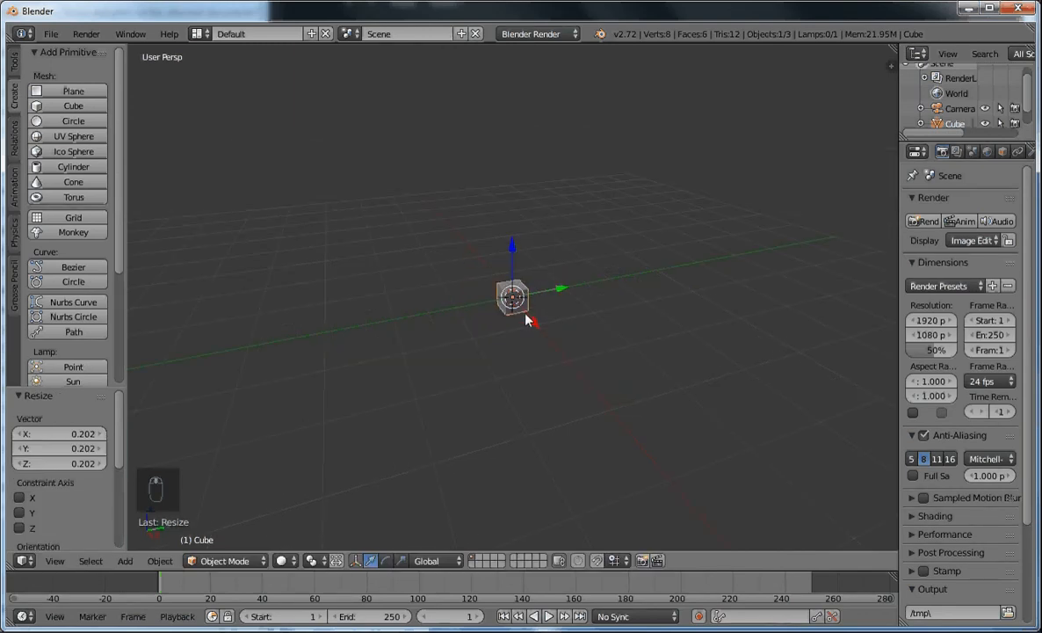
pyautogui.scroll(-5, 525, 315)
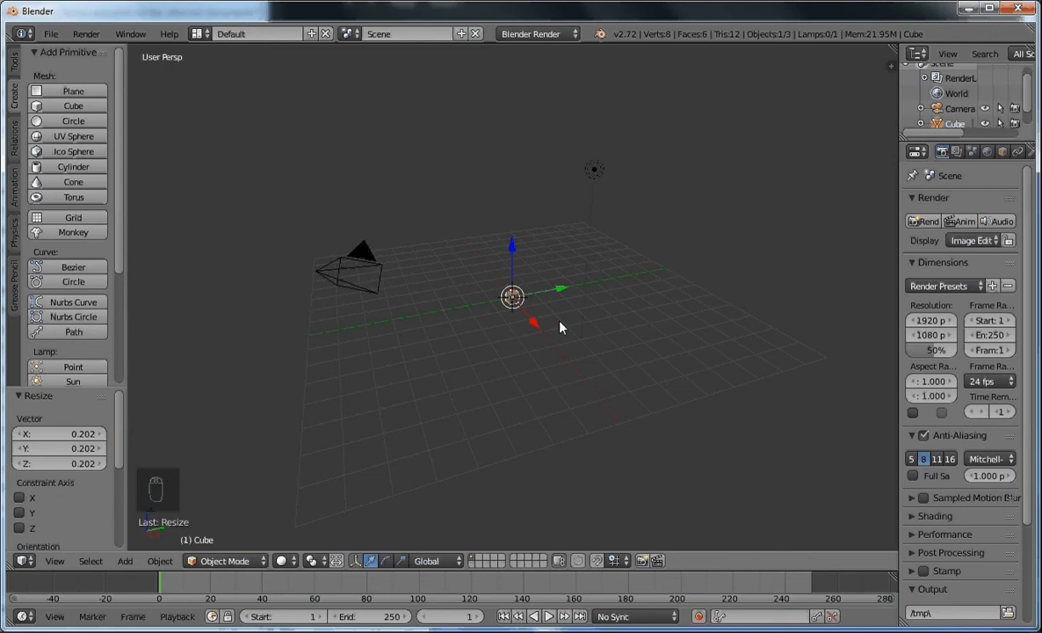
# Step: Render a preview of the scaled-down cube and return to the 3D view
pyautogui.press('F12')
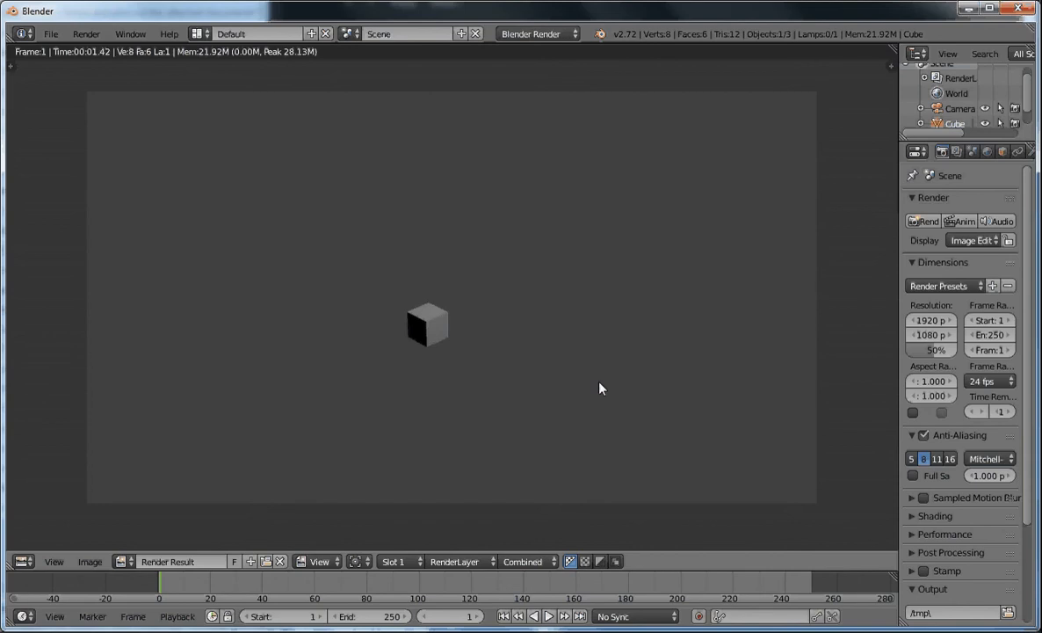
pyautogui.press('Escape')
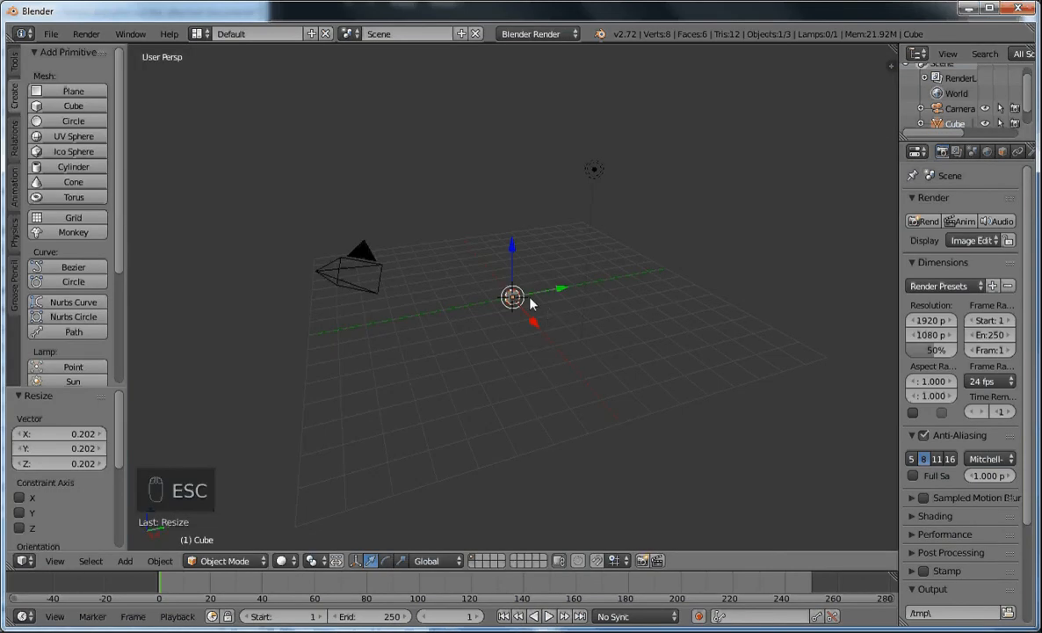
pyautogui.scroll(5, 523, 294)
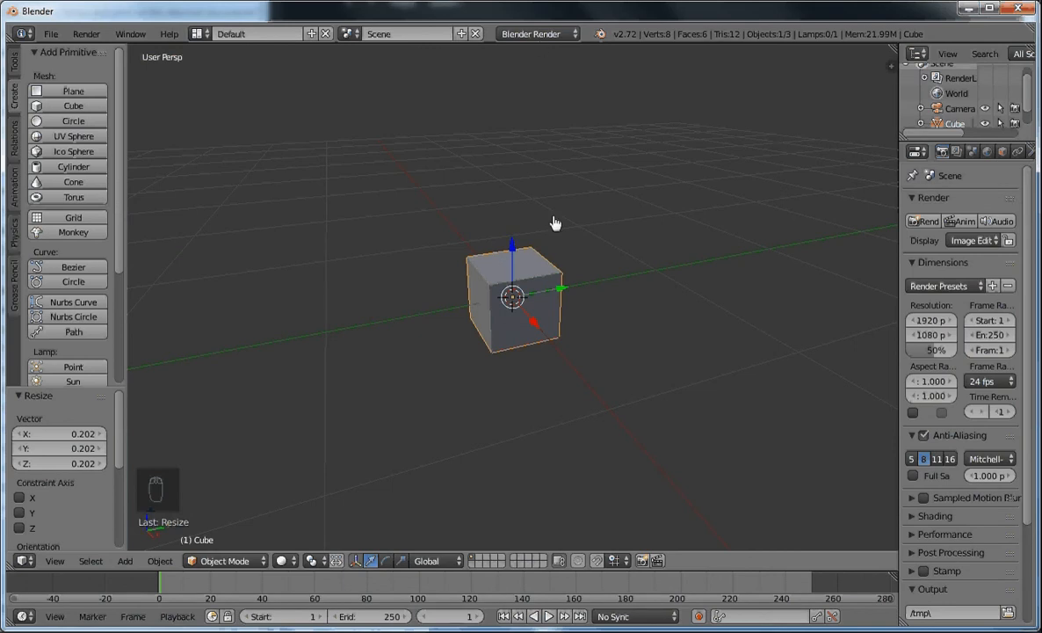
pyautogui.scroll(-7, 579, 288)
pyautogui.scroll(4, 580, 288)
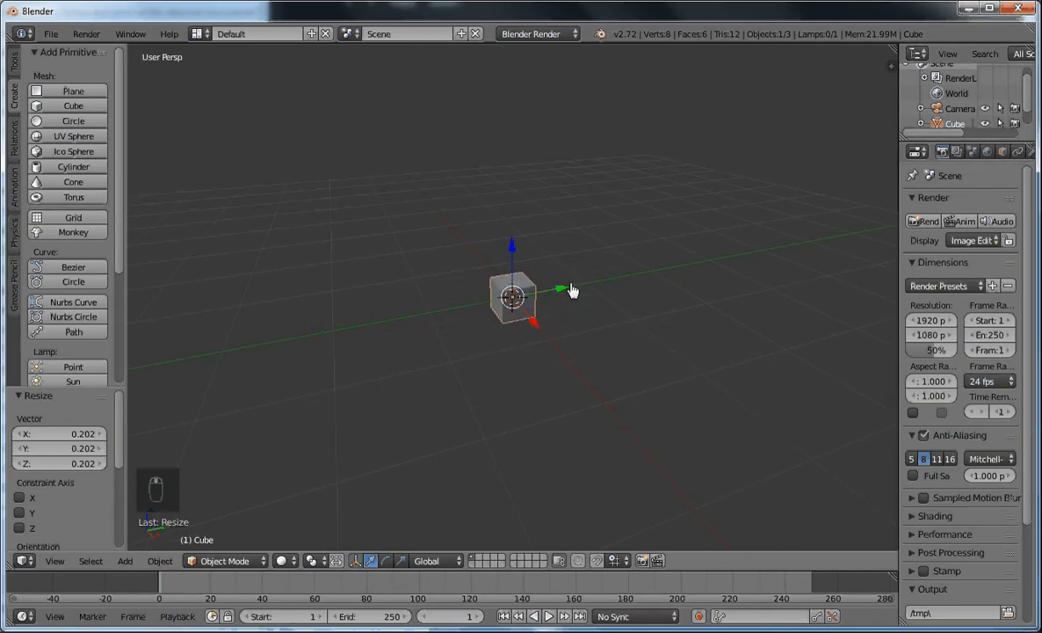
# Step: In Edit Mode with face selection, move the cube's top face by about X -0.875, Y 0.389, Z 1.855 to form a tall column
pyautogui.click(243, 562)
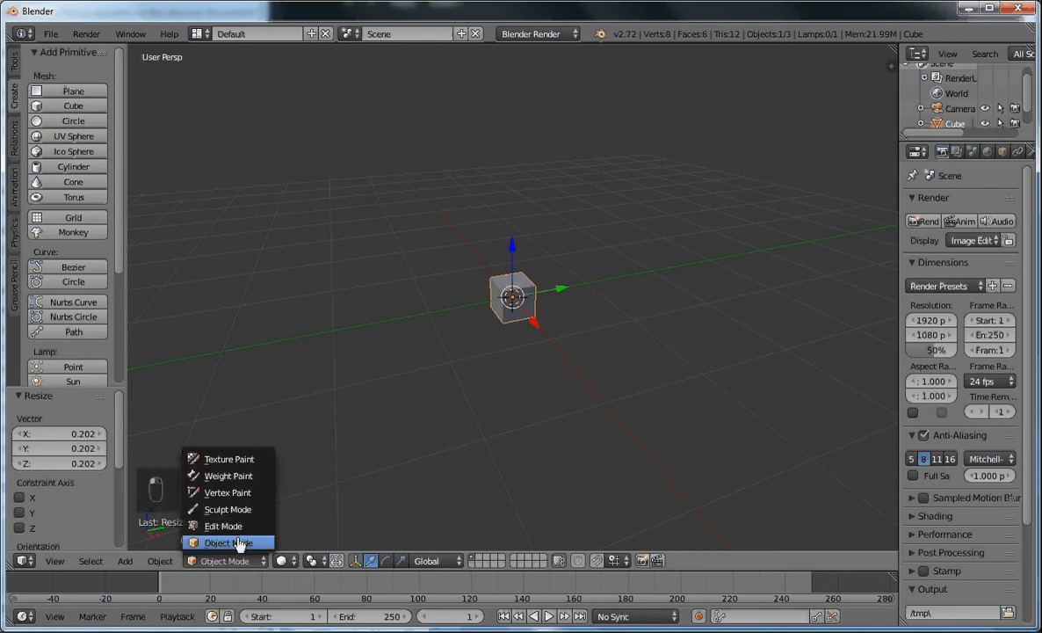
pyautogui.click(230, 526)
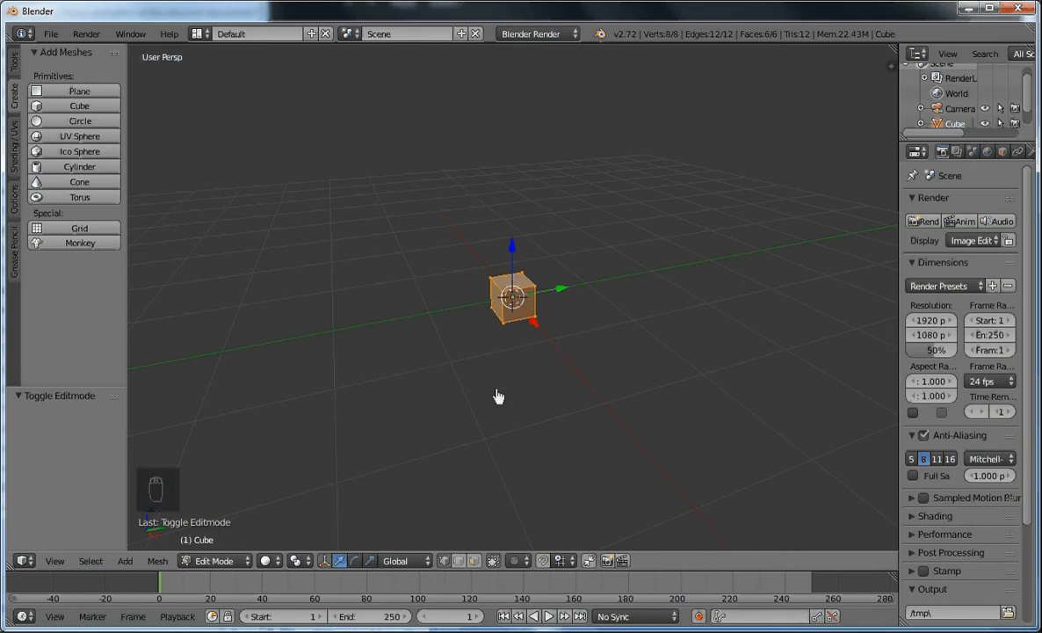
pyautogui.click(474, 562)
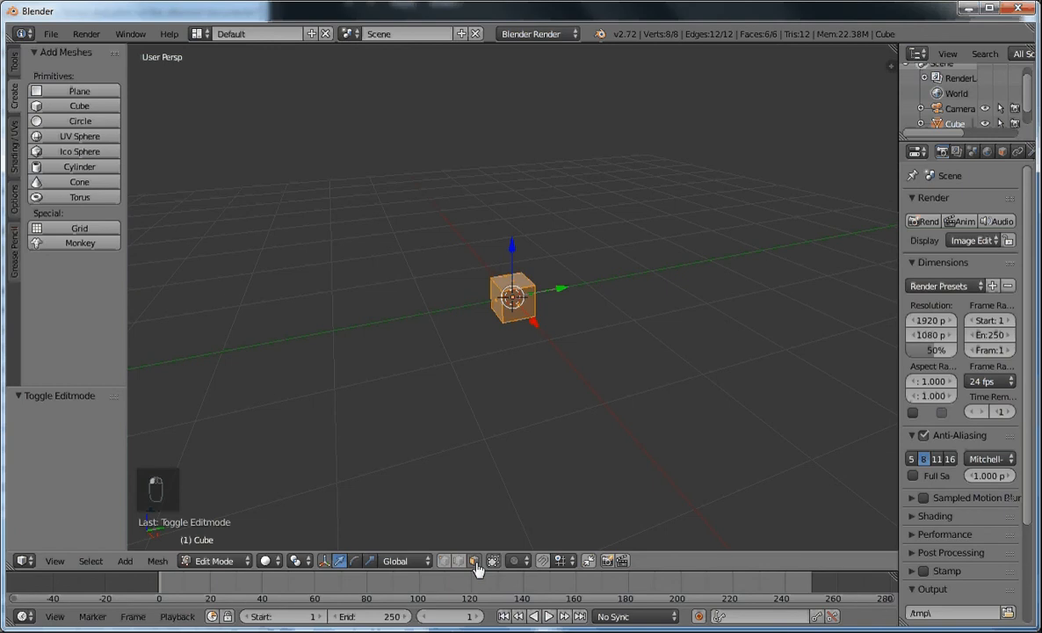
pyautogui.rightClick(518, 286)
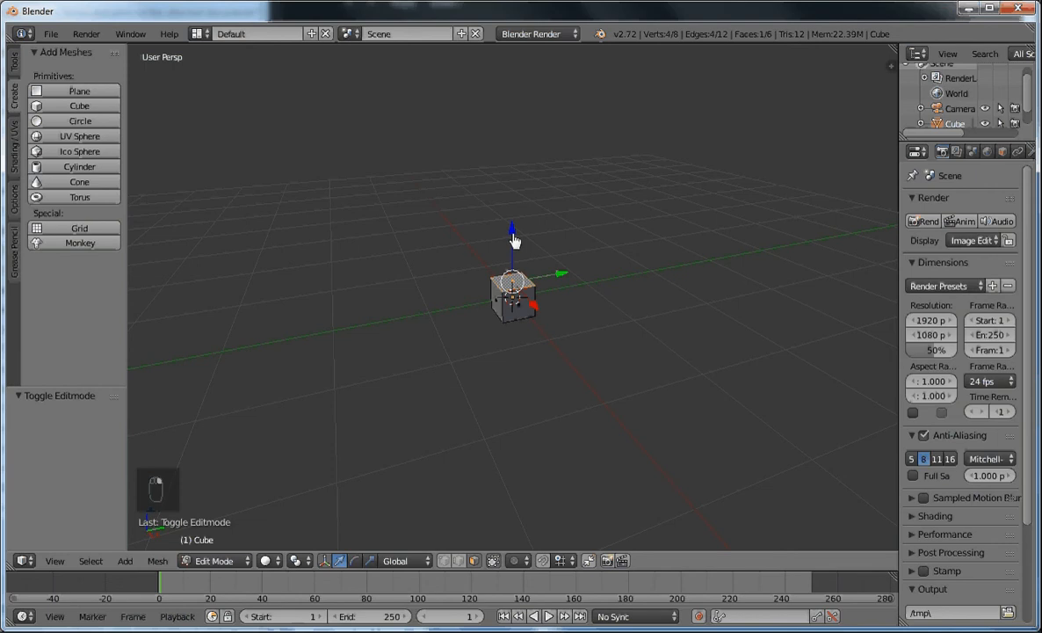
pyautogui.moveTo(514, 230); pyautogui.dragTo(517, 59, button='right')
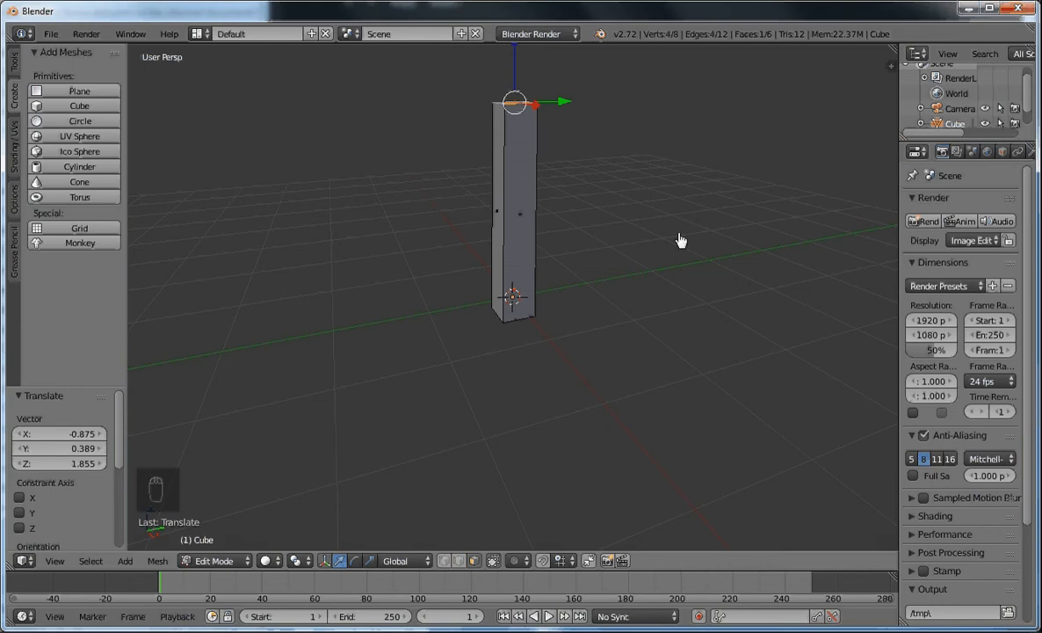
# Step: Render a preview of the stretched column and close the render result
pyautogui.press('F12')
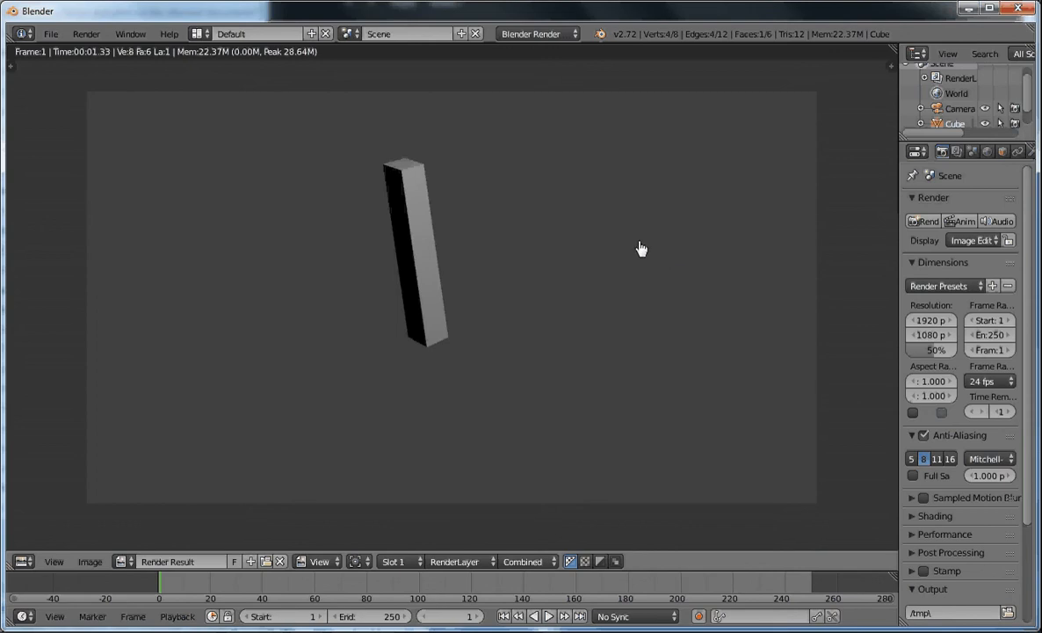
pyautogui.press('Escape')
# Step: Switch the column from Edit Mode back to Object Mode
pyautogui.scroll(-5, 551, 231)
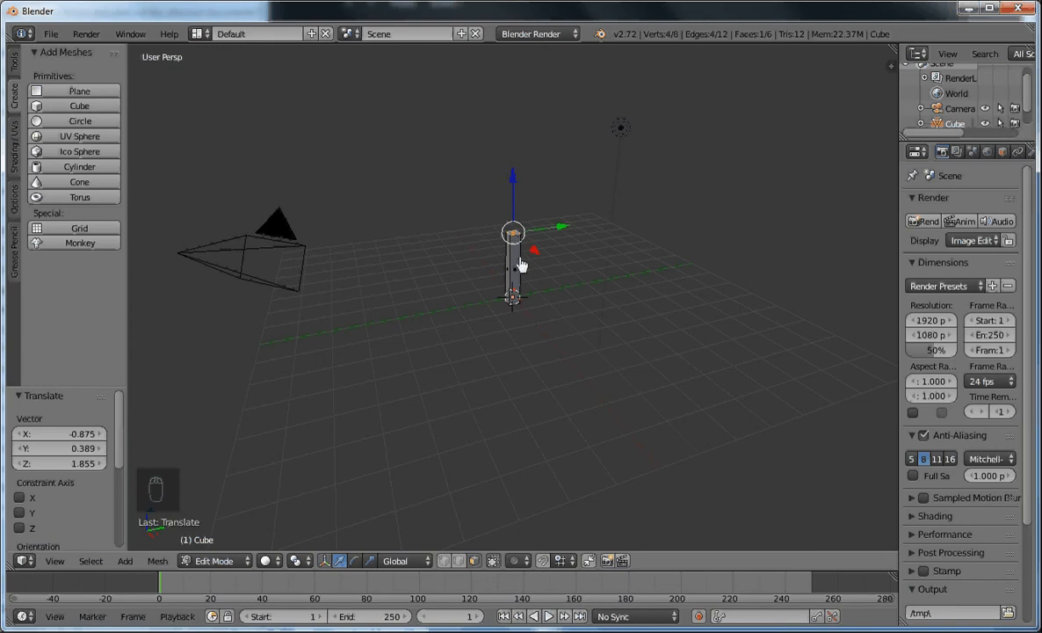
pyautogui.click(244, 560)
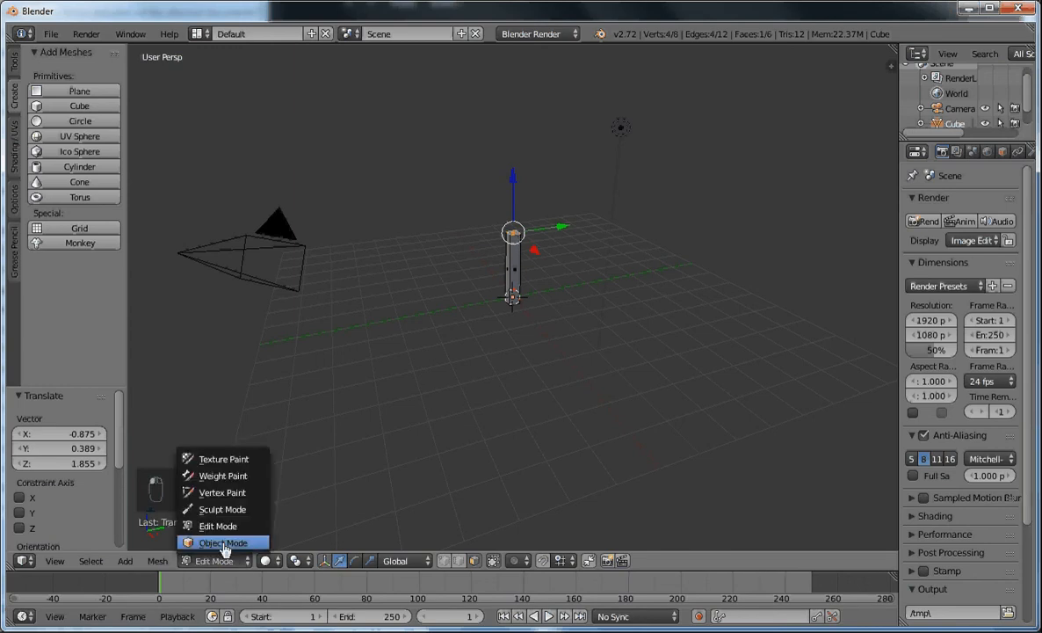
pyautogui.click(224, 549)
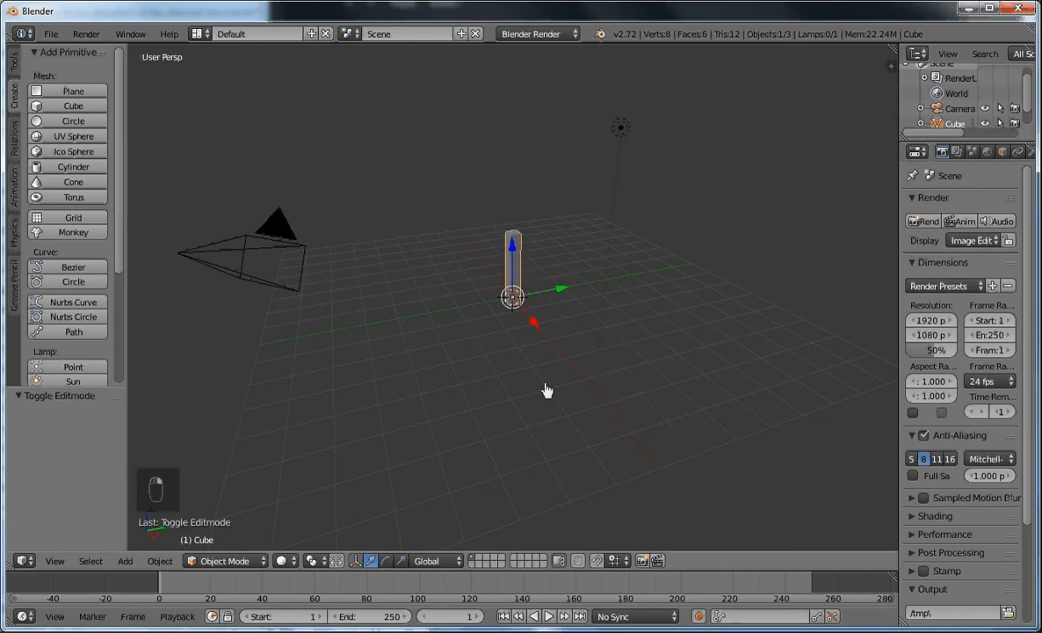
# Step: Deselect the column, add a new cube and move it by about X -1.749, Y -0.595, Z 2.749, above the column
pyautogui.press('a')
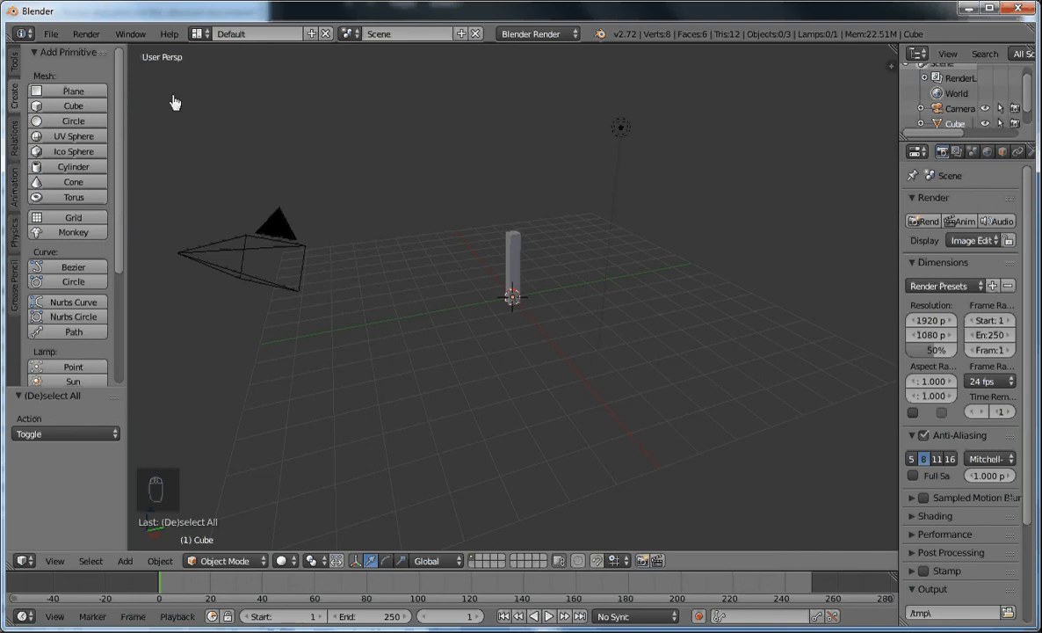
pyautogui.click(54, 106)
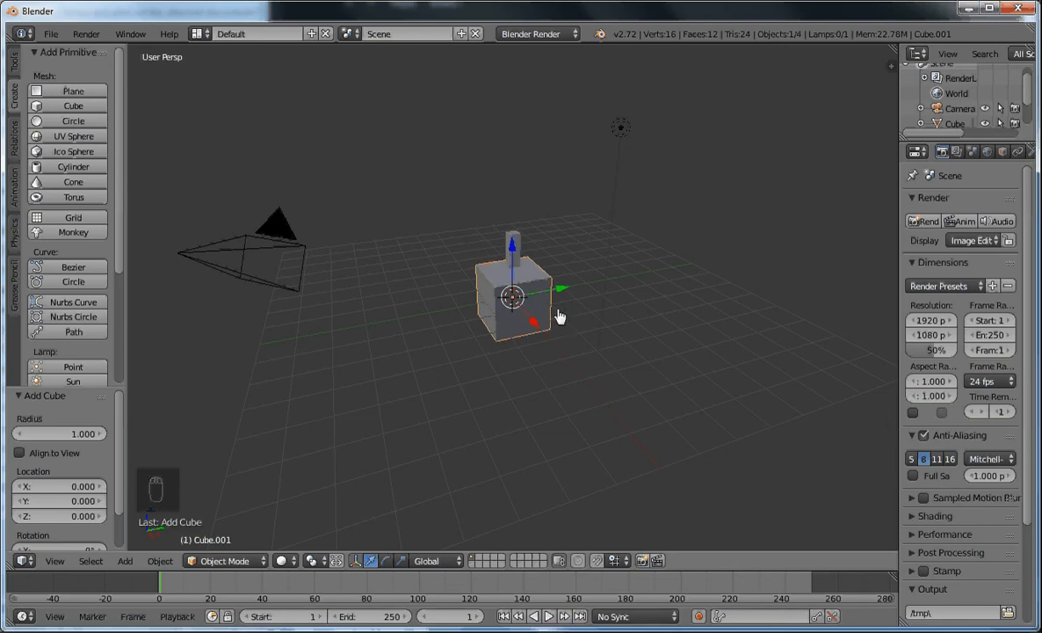
pyautogui.press('g')
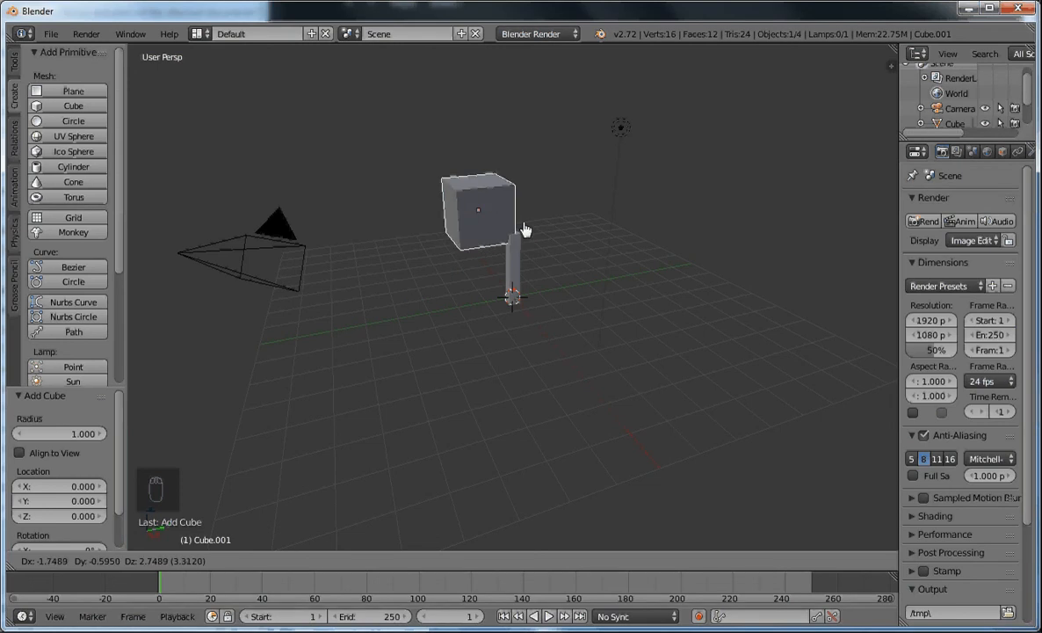
pyautogui.click(523, 229)
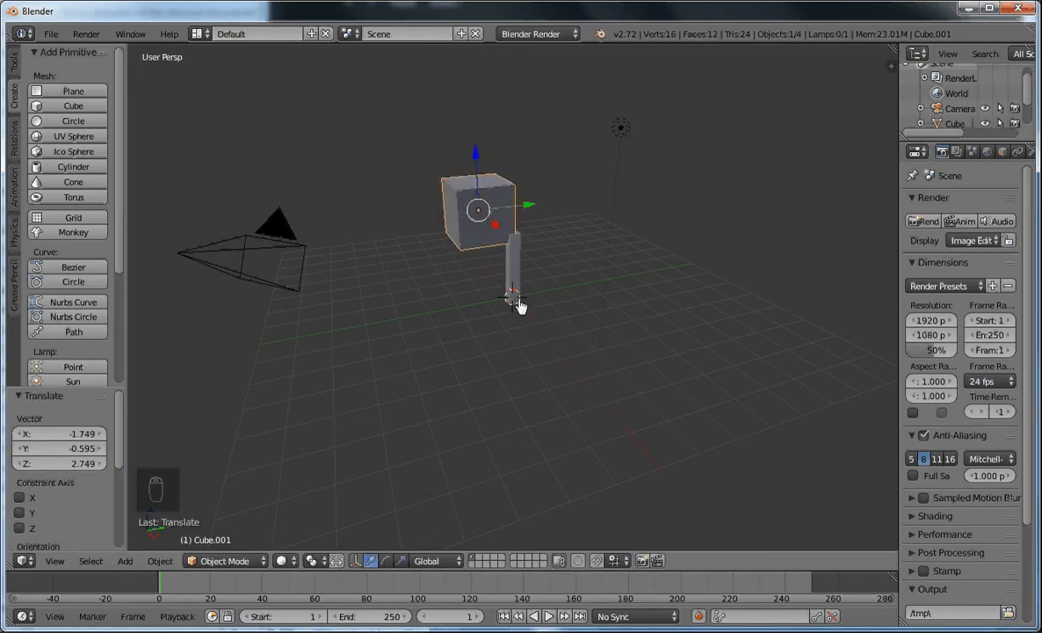
# Step: Add a second crown cube, move it by about X -0.922, Y 1.110, Z 2.444, and nudge it by X -0.087, Y -0.256, Z -0.022
pyautogui.click(70, 106)
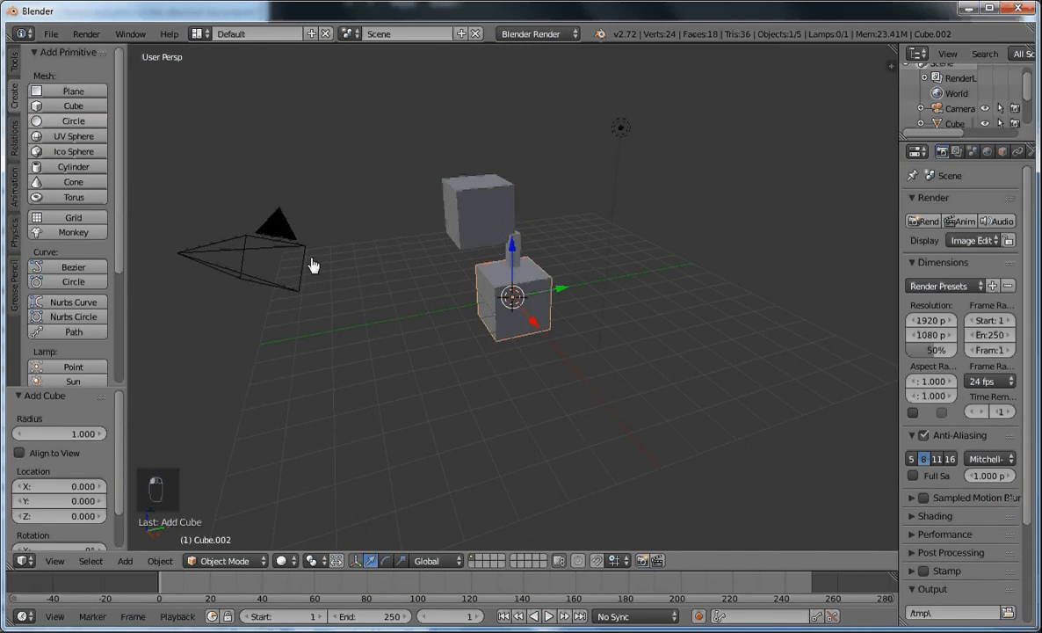
pyautogui.press('g')
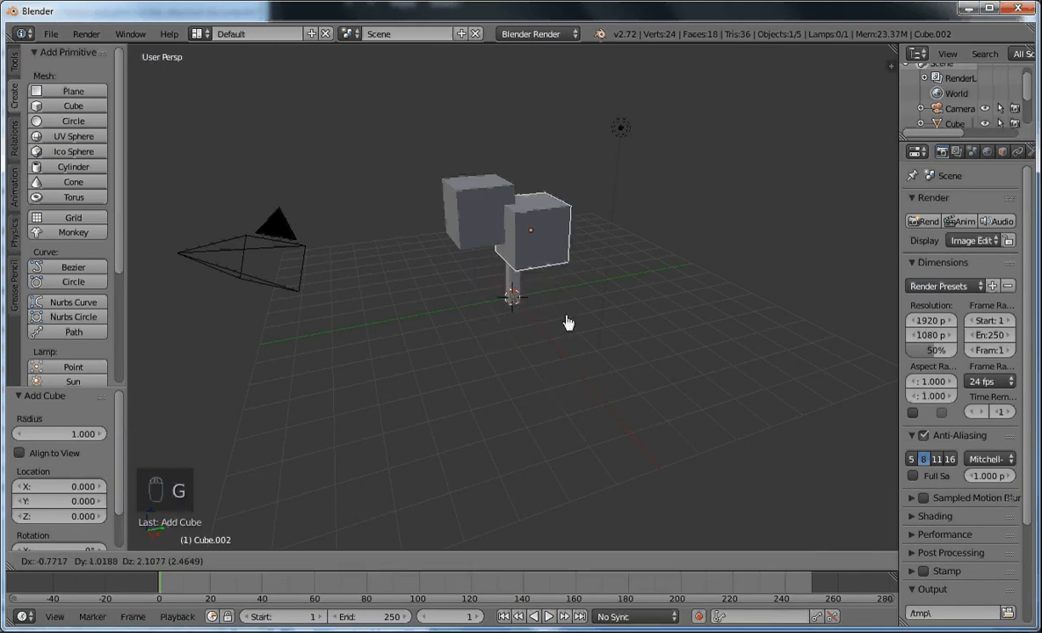
pyautogui.click(566, 314)
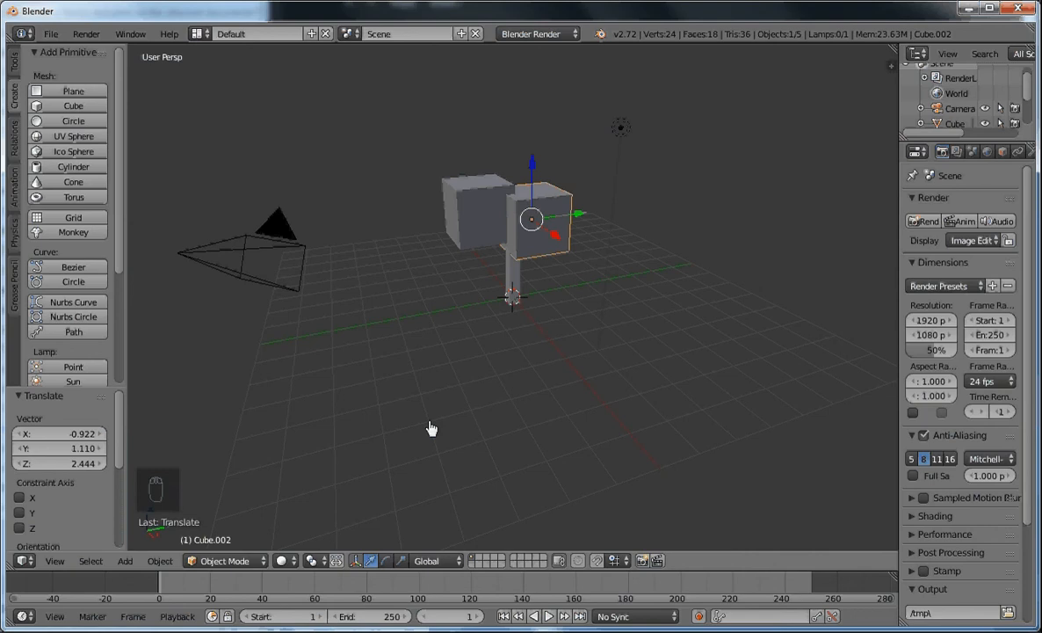
pyautogui.press('g')
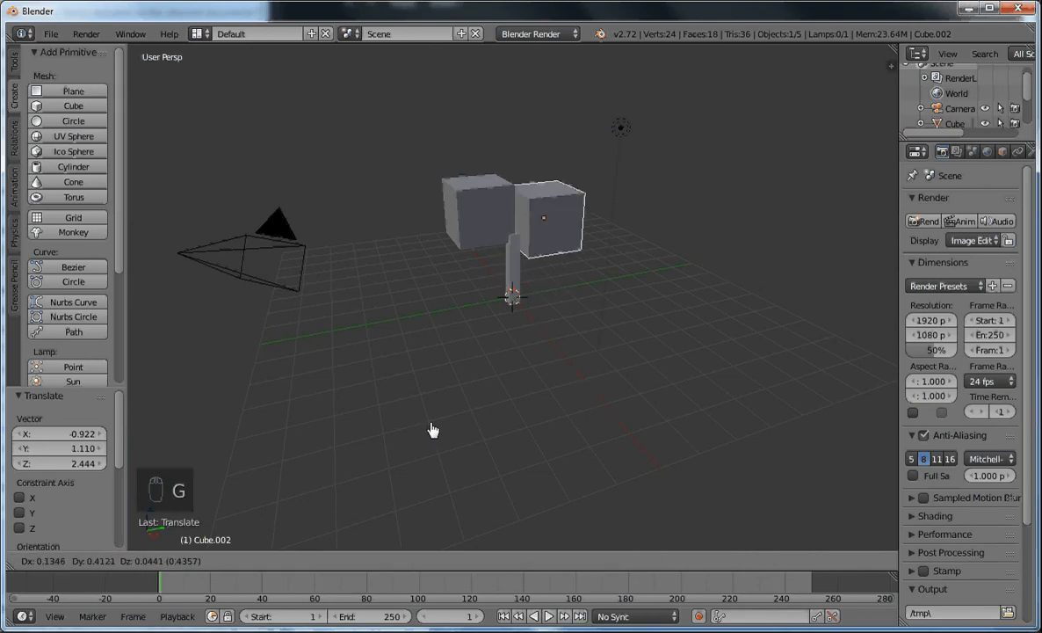
pyautogui.click(418, 425)
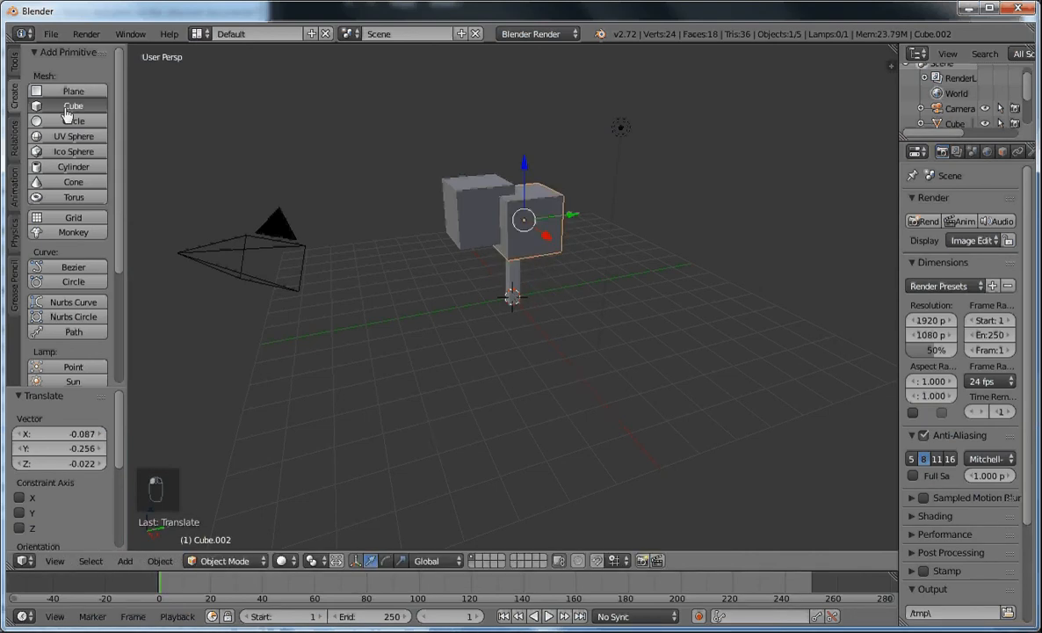
# Step: Add a third crown cube and move it by about X -0.912, Y 0.083, Z 1.708, in front of the other two
pyautogui.click(67, 107)
pyautogui.press('g')
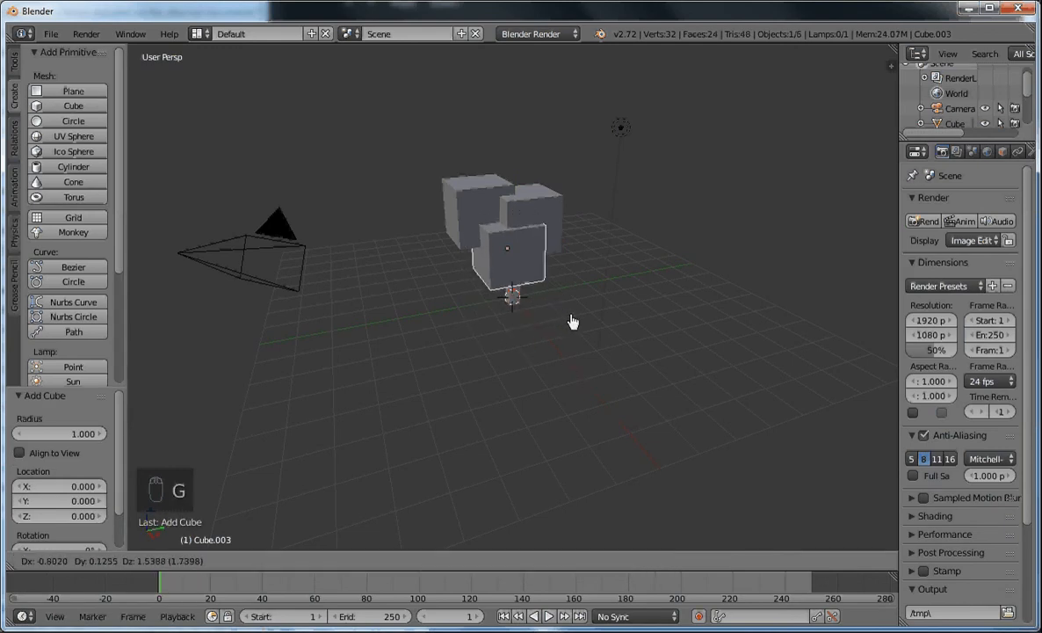
pyautogui.click(570, 317)
pyautogui.click(557, 360)
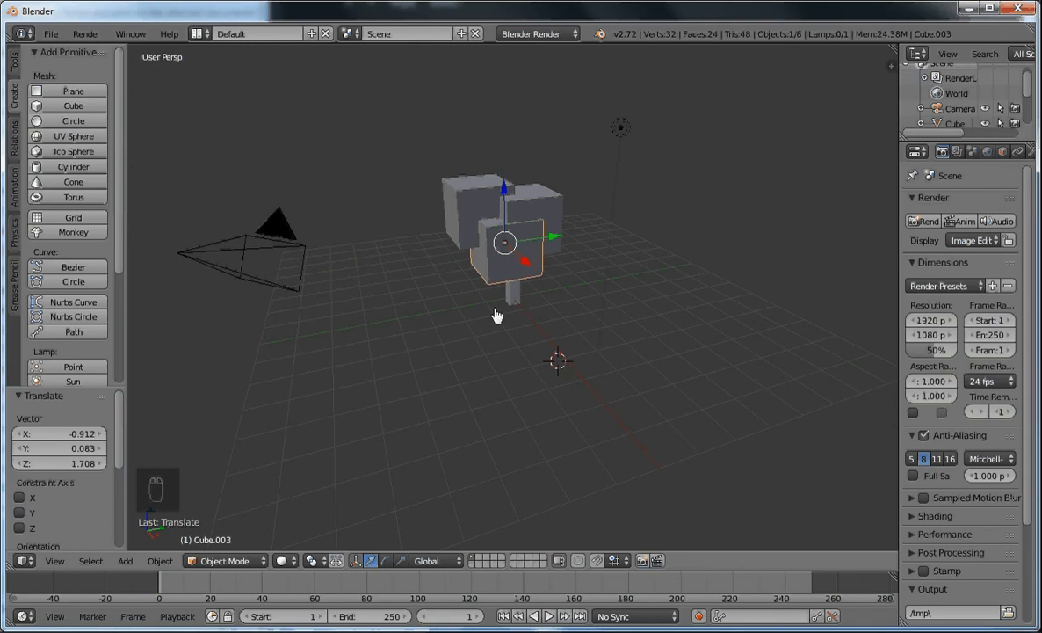
# Step: Render a preview of the column with its three full-size cubes and return to the 3D view
pyautogui.press('F12')
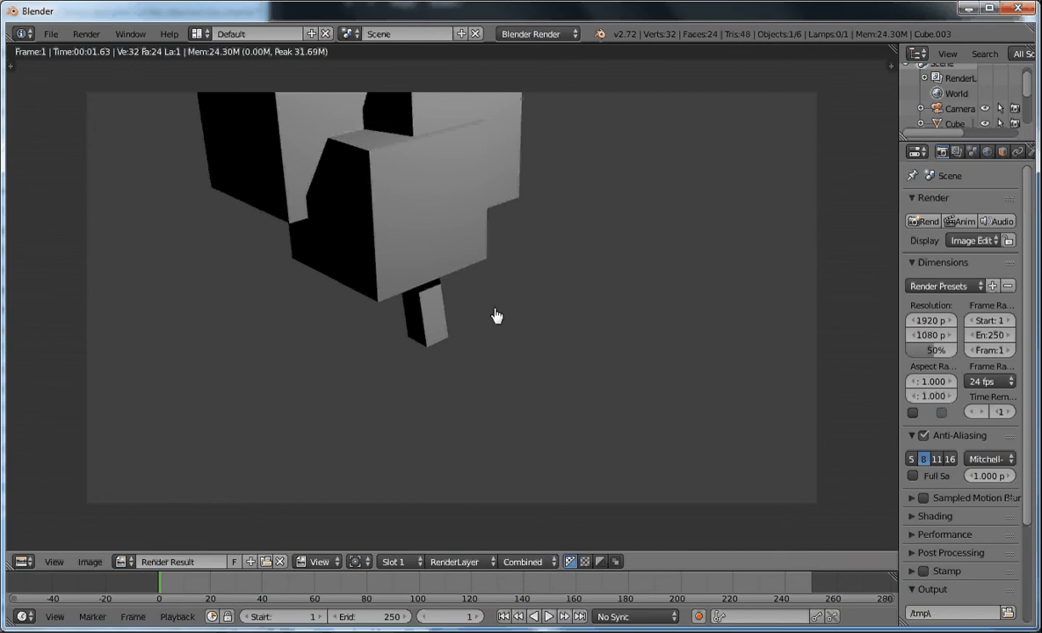
pyautogui.press('Escape')
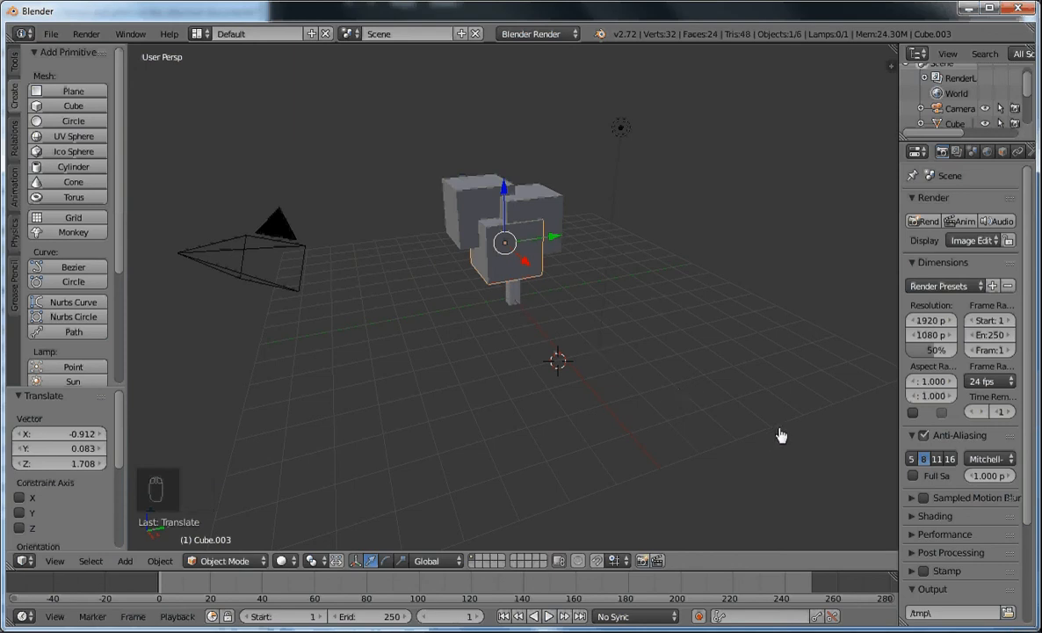
# Step: Scale the front crown cube by about 0.572 and the second cube behind it by about 0.499
pyautogui.press('s')
pyautogui.click(542, 239)
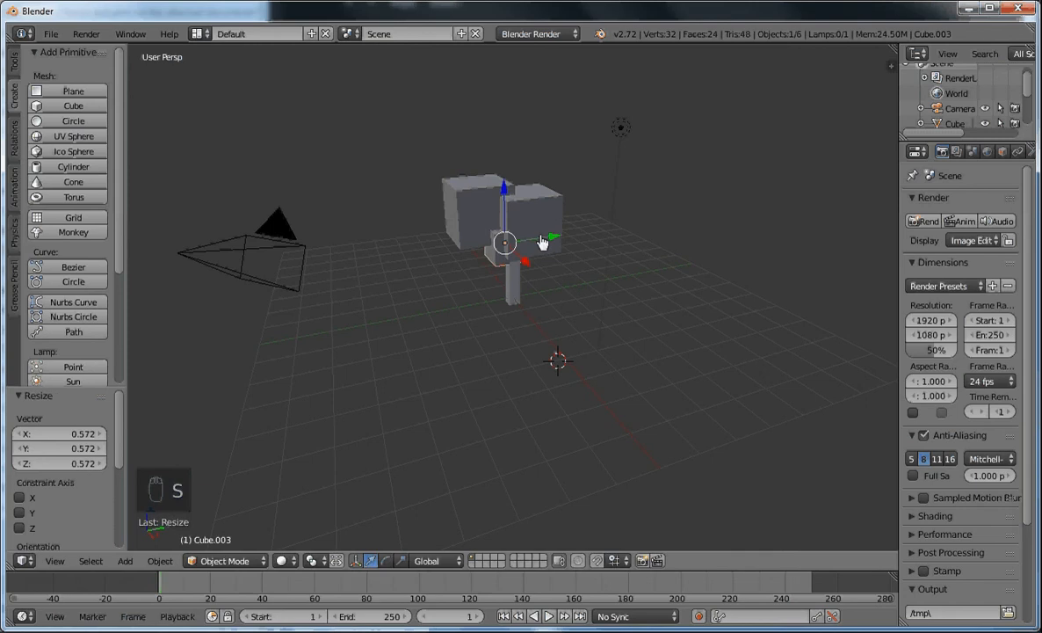
pyautogui.rightClick(534, 219)
pyautogui.press('s')
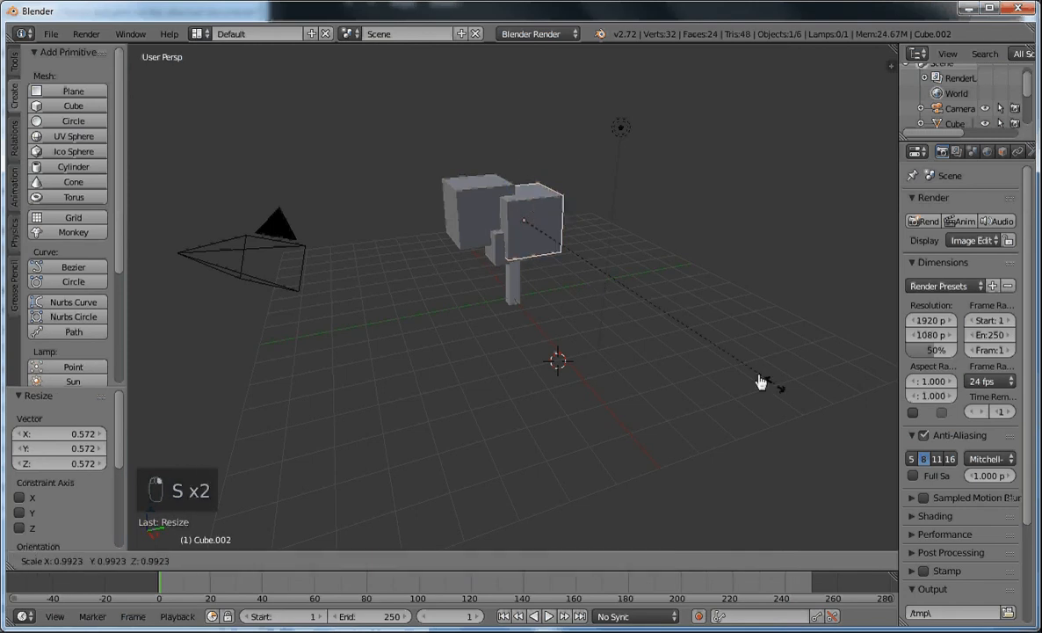
pyautogui.click(647, 290)
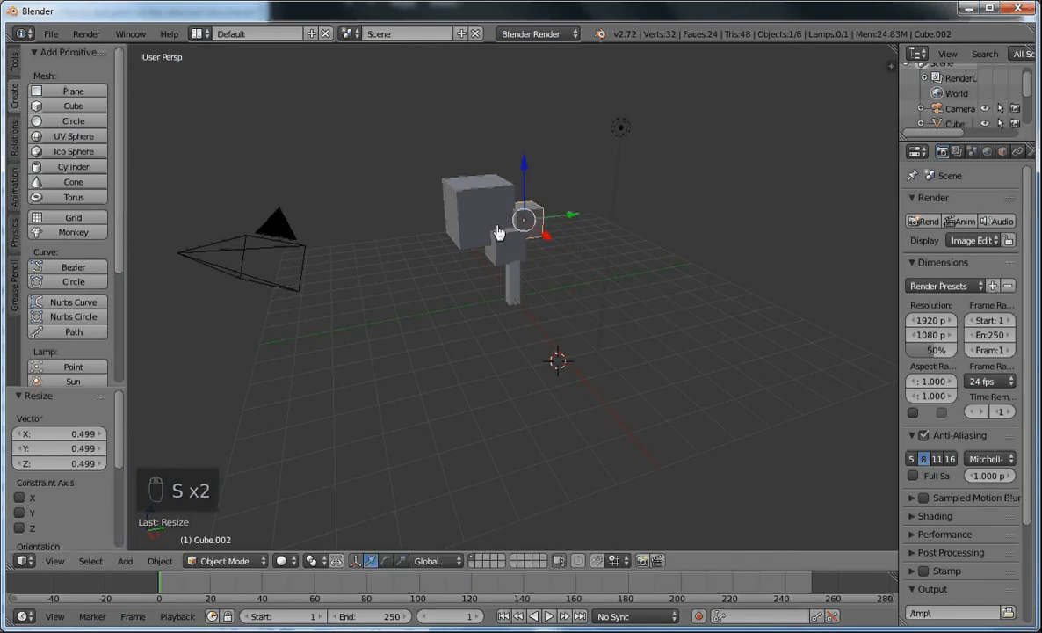
# Step: Scale the remaining large cube by about 0.415 and move it by about X 0.505, Y 0.610, Z -0.487 against the others
pyautogui.rightClick(482, 209)
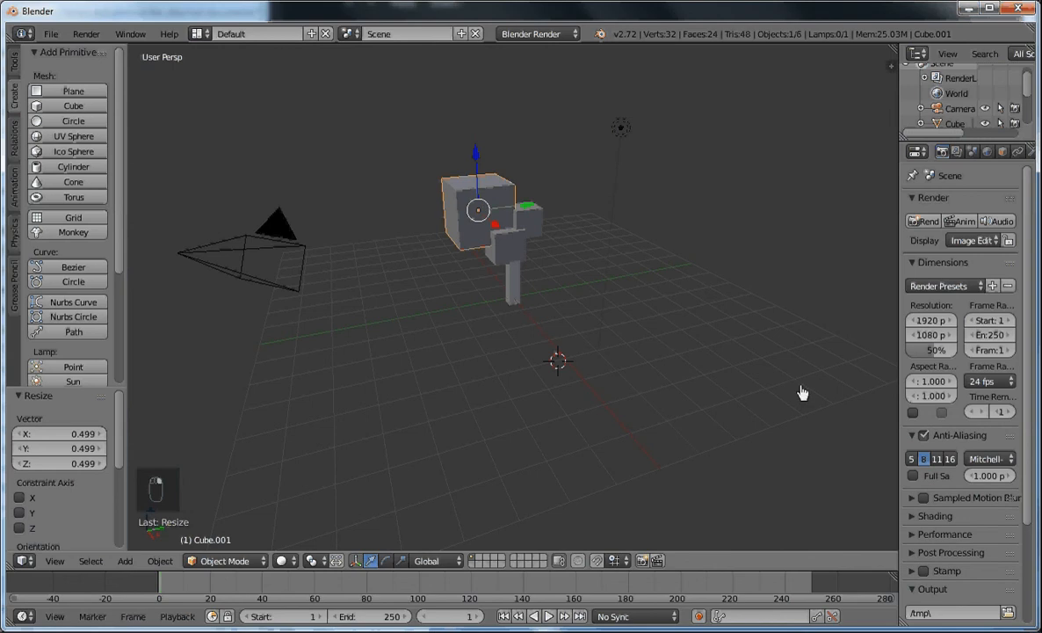
pyautogui.press('s')
pyautogui.click(615, 283)
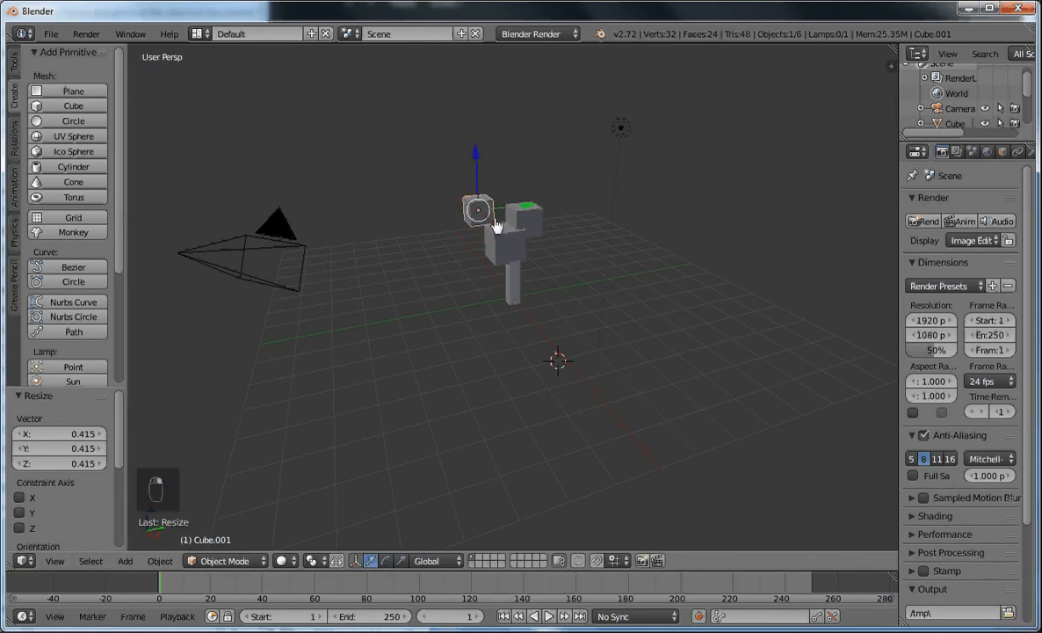
pyautogui.moveTo(476, 220); pyautogui.dragTo(498, 243, button='right')
pyautogui.click(568, 244)
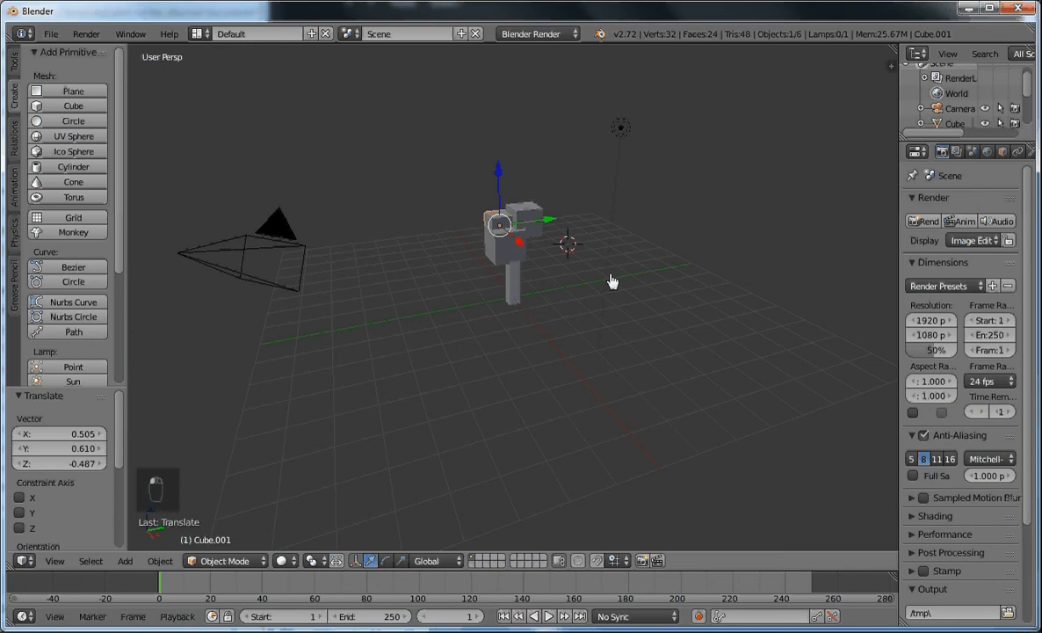
# Step: Render a preview of the column with the three scaled-down cubes and close the render result
pyautogui.press('F12')
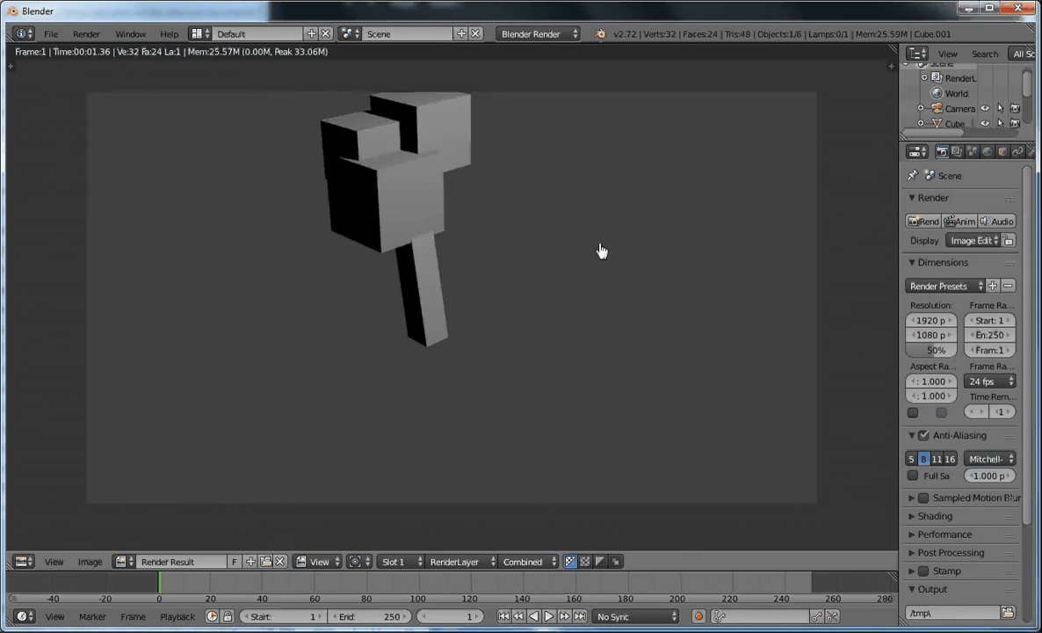
pyautogui.press('Escape')
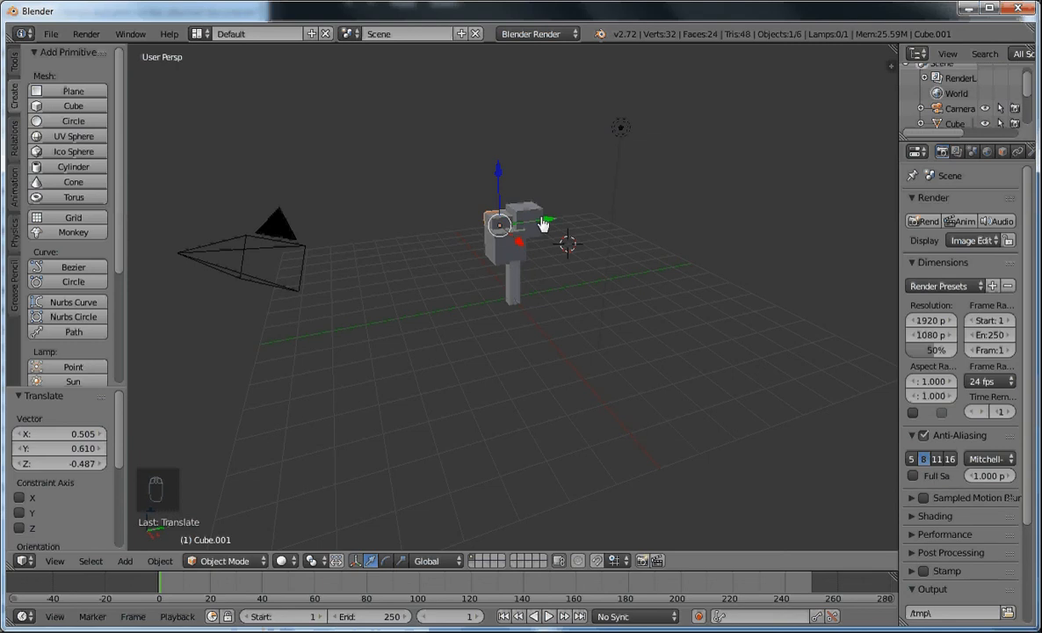
# Step: Rotate the front crown cube by about -26.3° and the cube behind it on the green-axis side by about 16°
pyautogui.rightClick(502, 254)
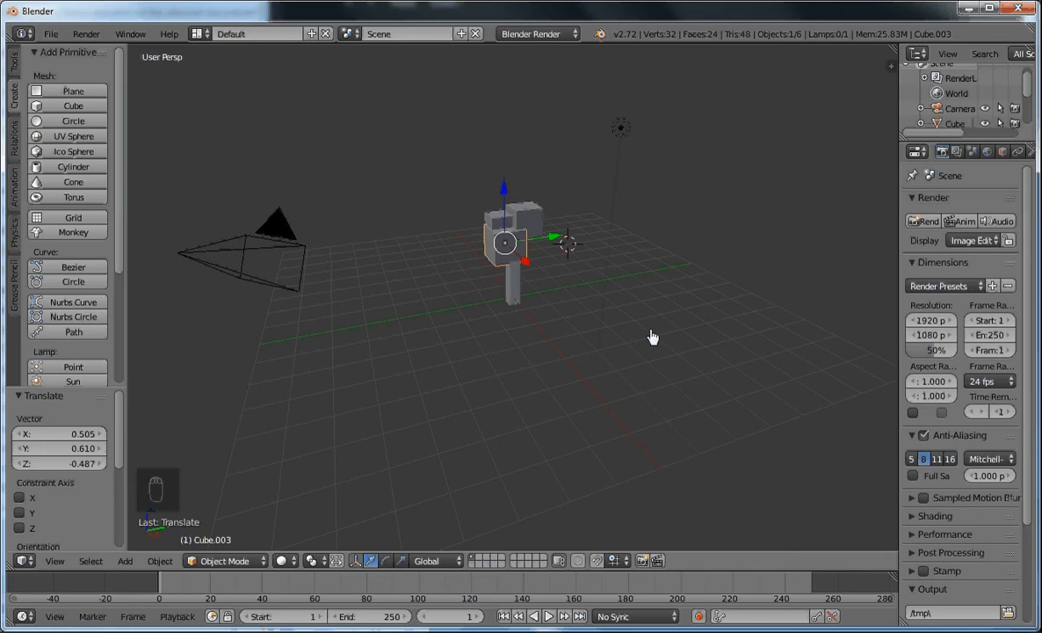
pyautogui.press('r')
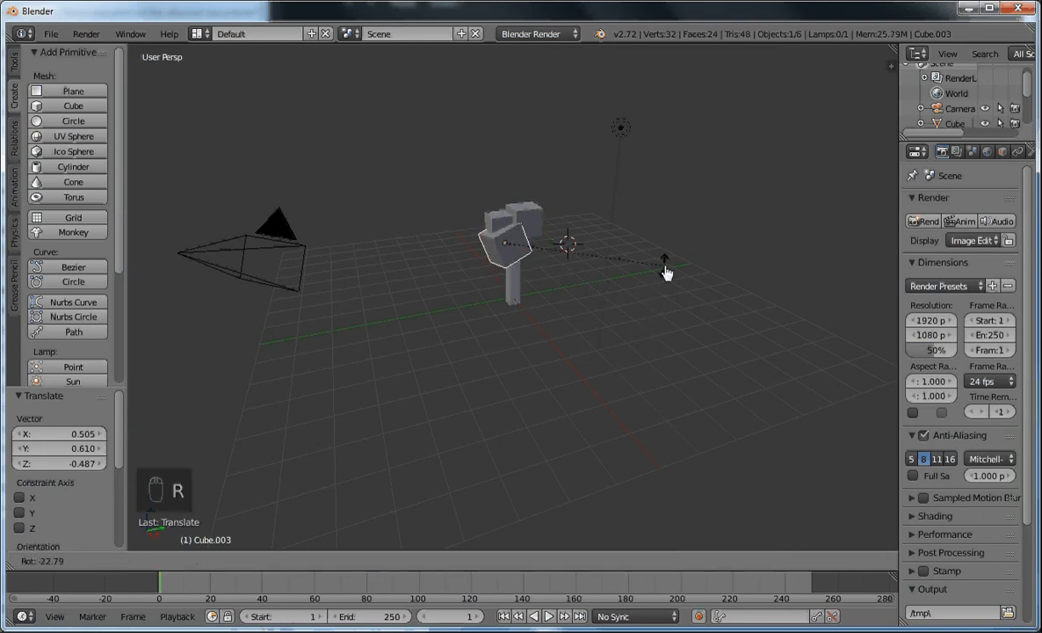
pyautogui.click(666, 272)
pyautogui.rightClick(498, 211)
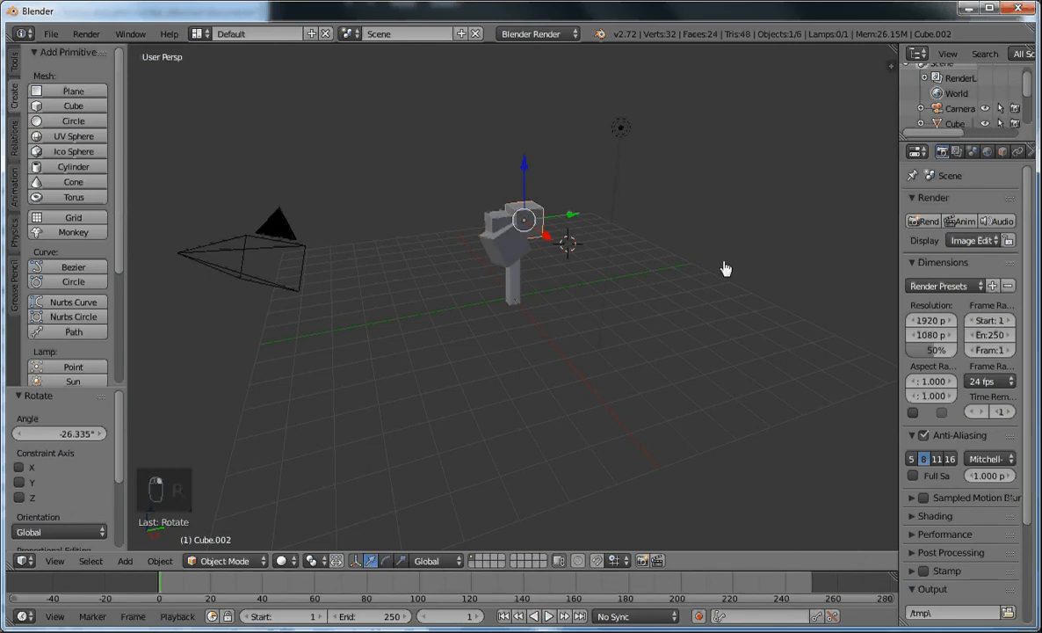
pyautogui.press('r')
pyautogui.click(716, 338)
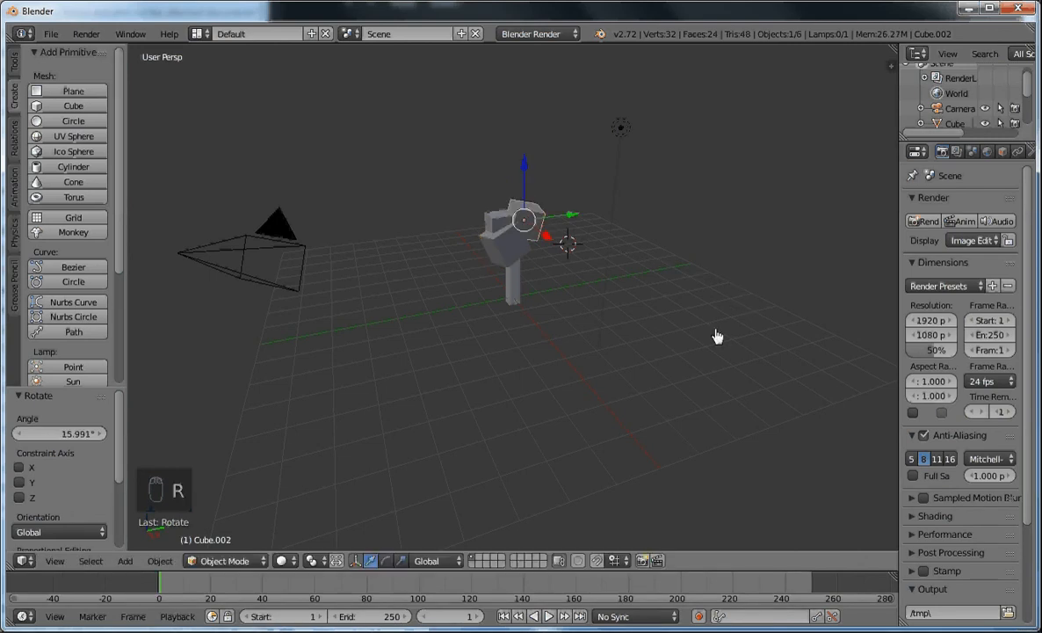
# Step: Rotate the smallest crown cube by about -14.9° and render a preview of the tilted cubes
pyautogui.rightClick(508, 226)
pyautogui.press('r')
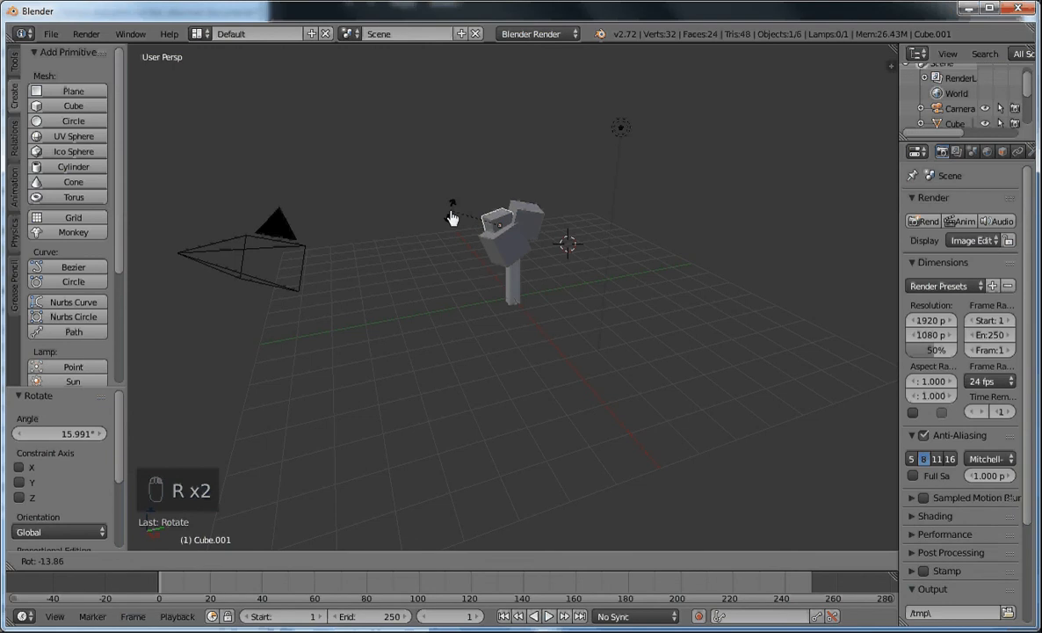
pyautogui.click(476, 215)
pyautogui.click(675, 235)
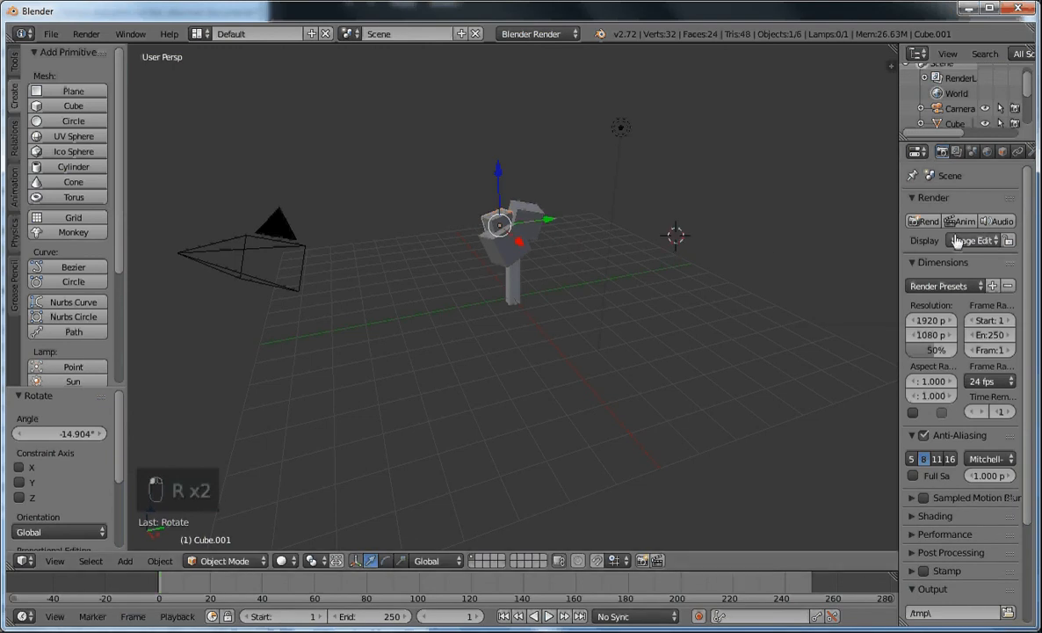
pyautogui.press('F12')
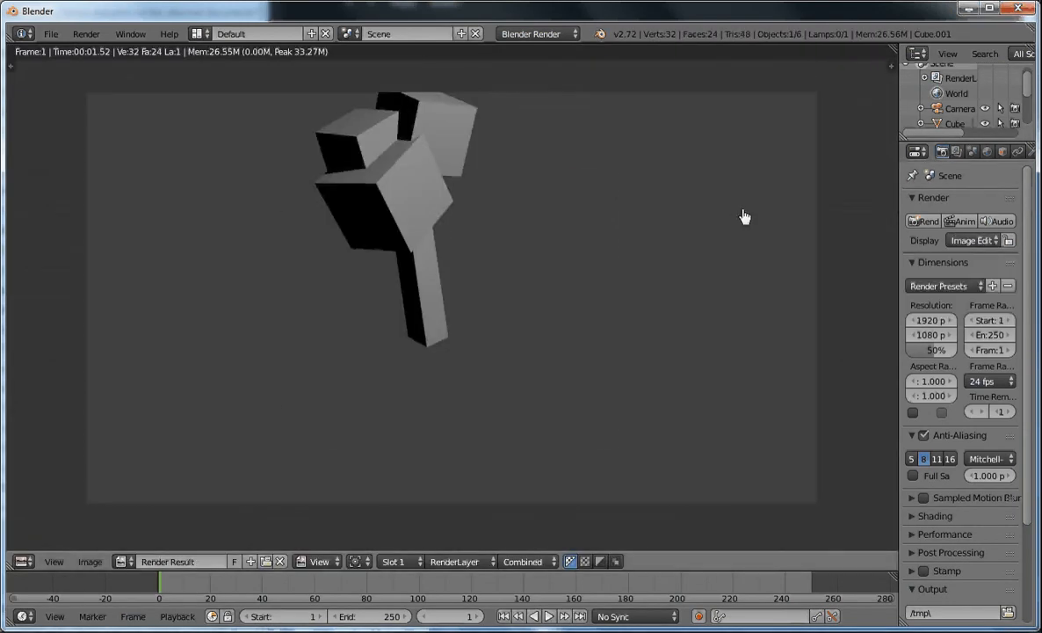